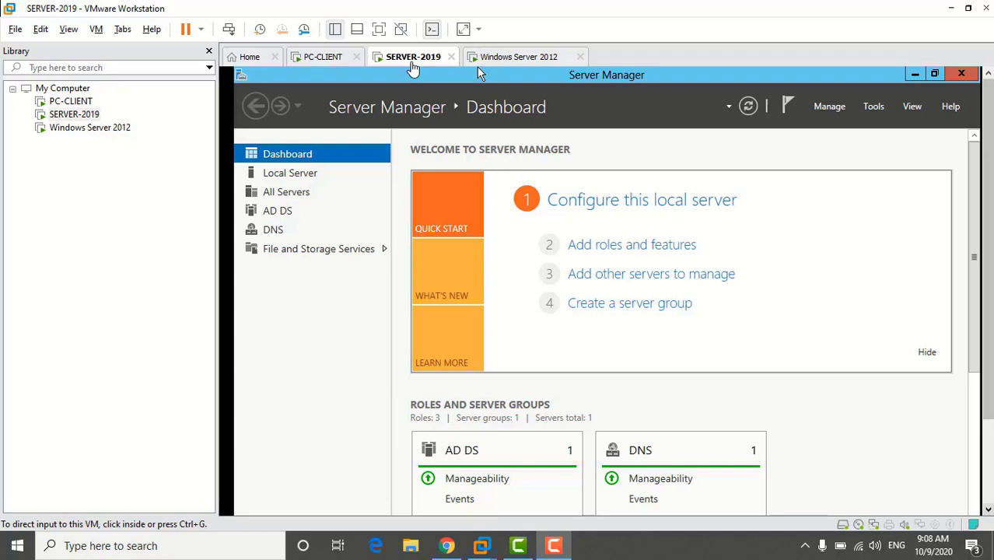
- Start adding roles and features with a role-based installation on server-2019.power.local from the server pool
left_click(657, 253)
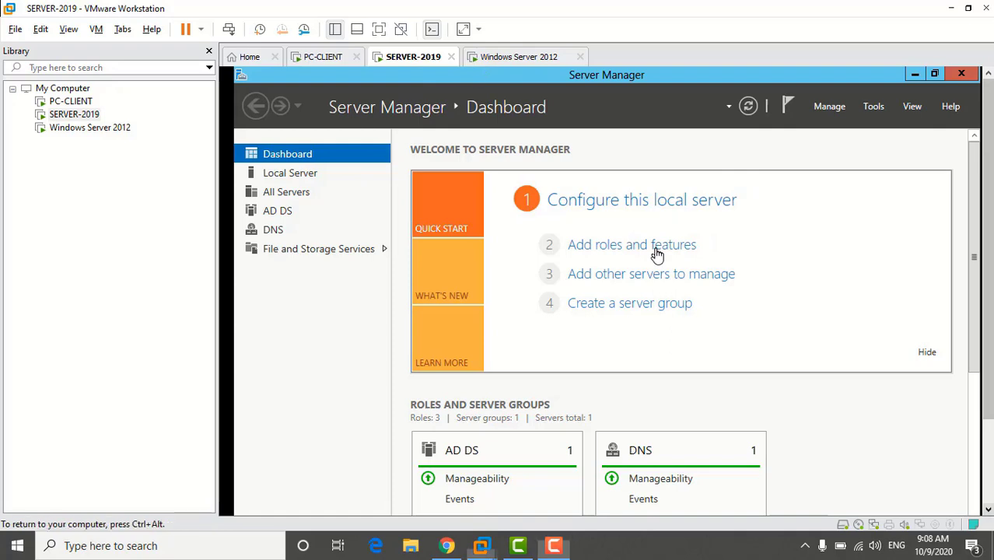
left_click(740, 495)
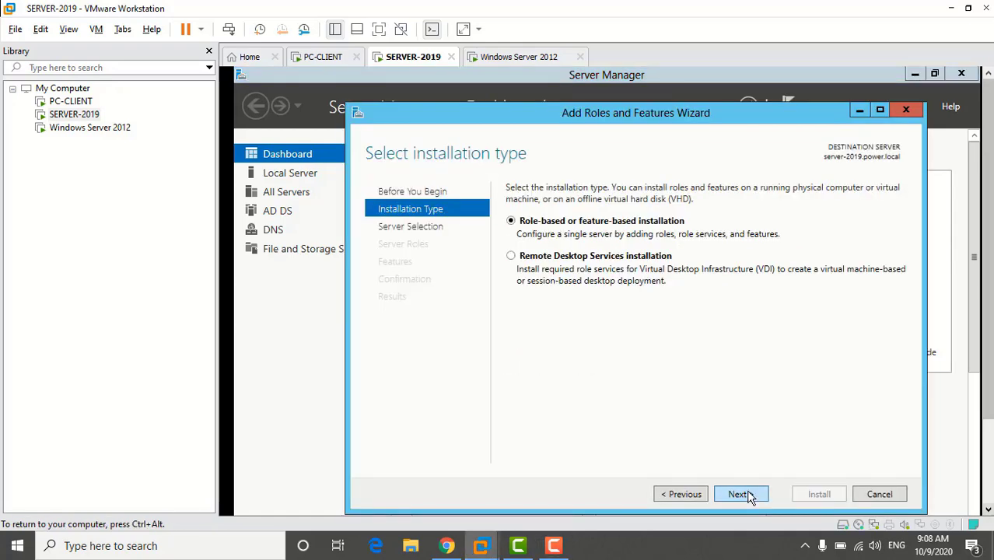
left_click(745, 497)
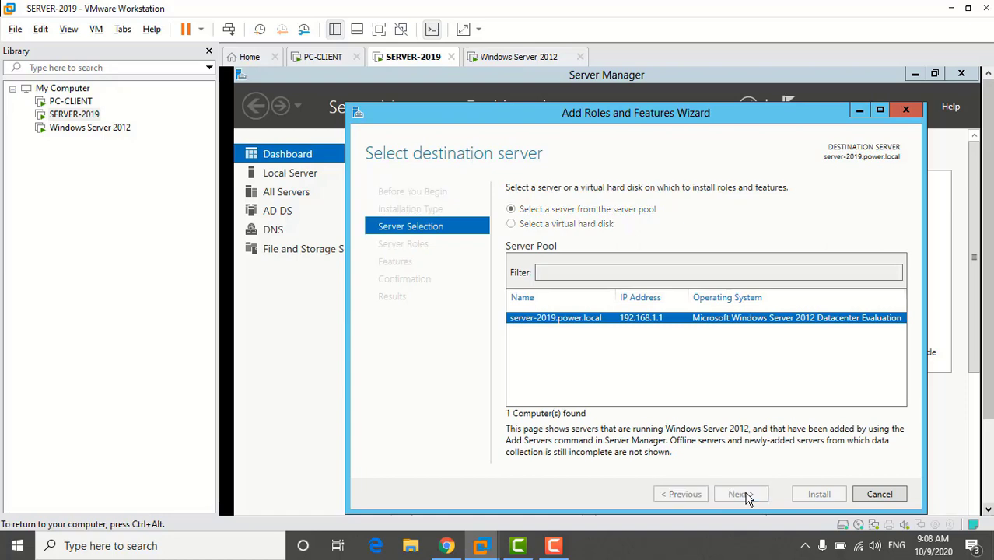
left_click(745, 497)
- Select the DFS Namespaces and DFS Replication role services under File and iSCSI Services for installation
scroll(511, 319, "down", 2)
left_click(510, 314)
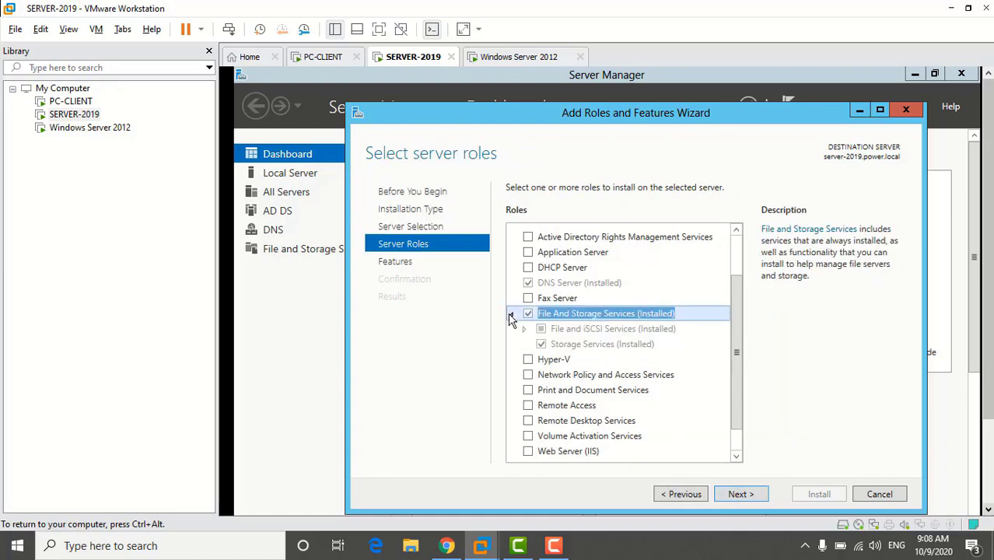
left_click(524, 329)
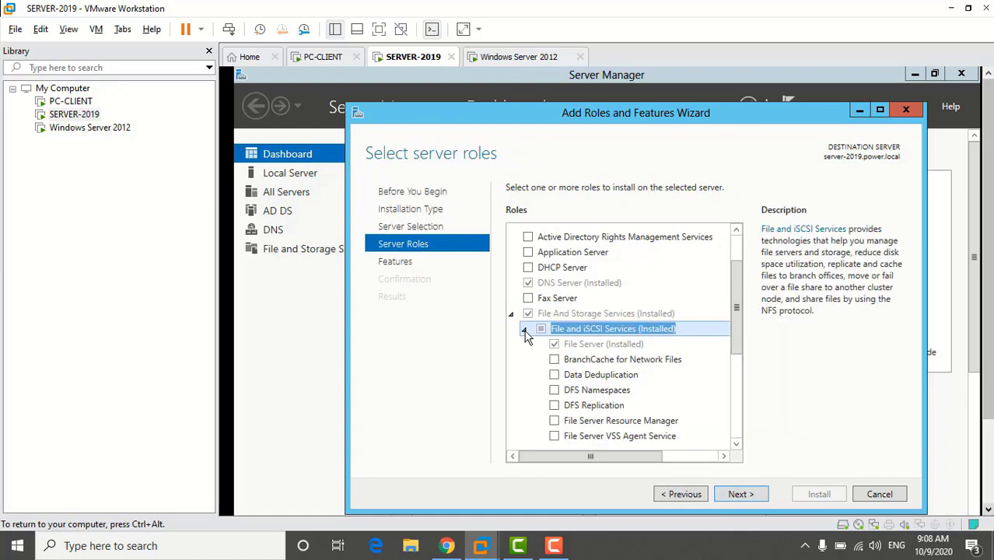
left_click(553, 390)
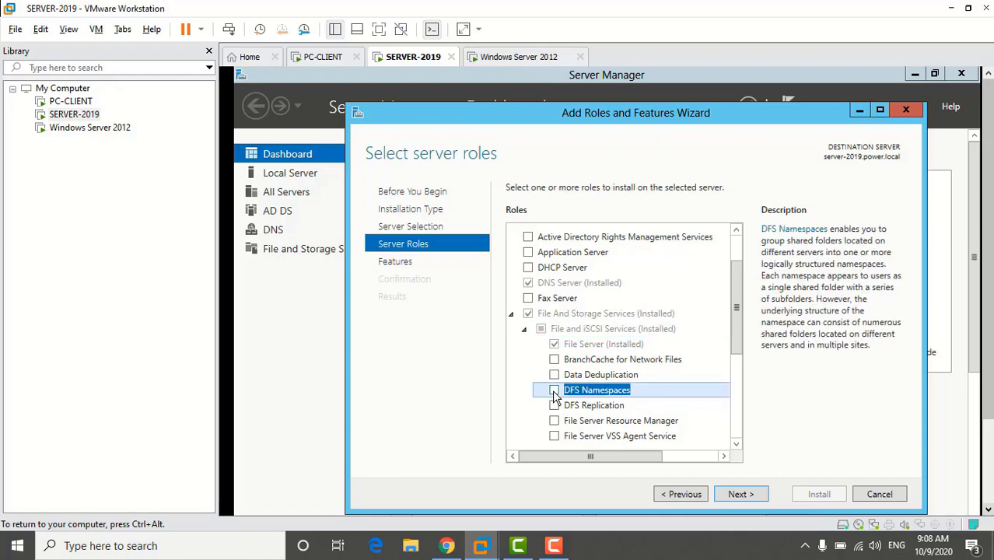
left_click(678, 428)
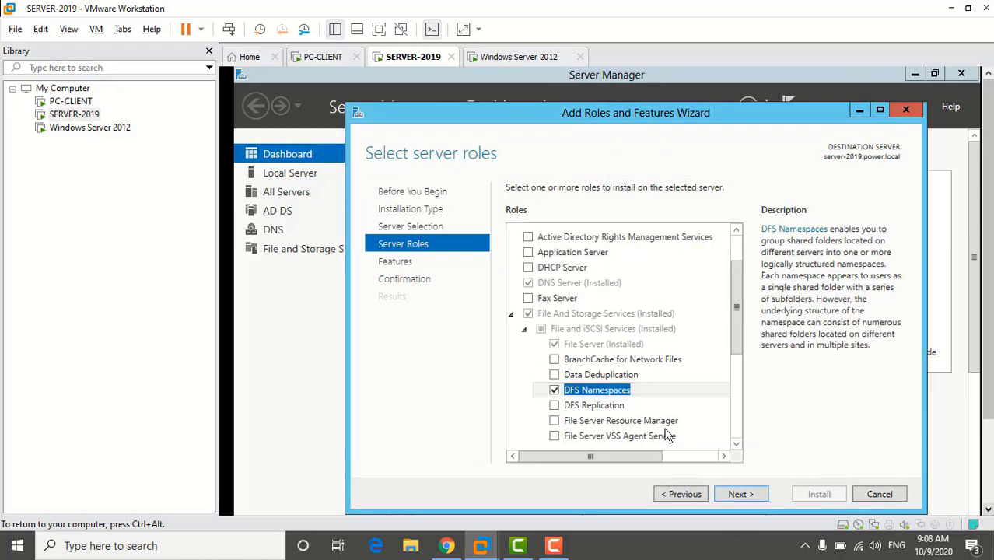
left_click(554, 406)
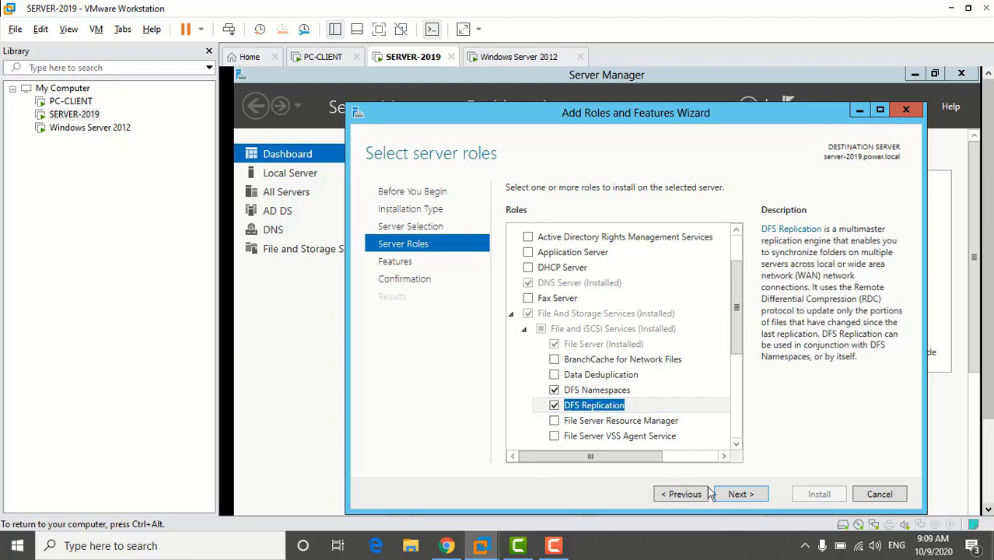
left_click(736, 494)
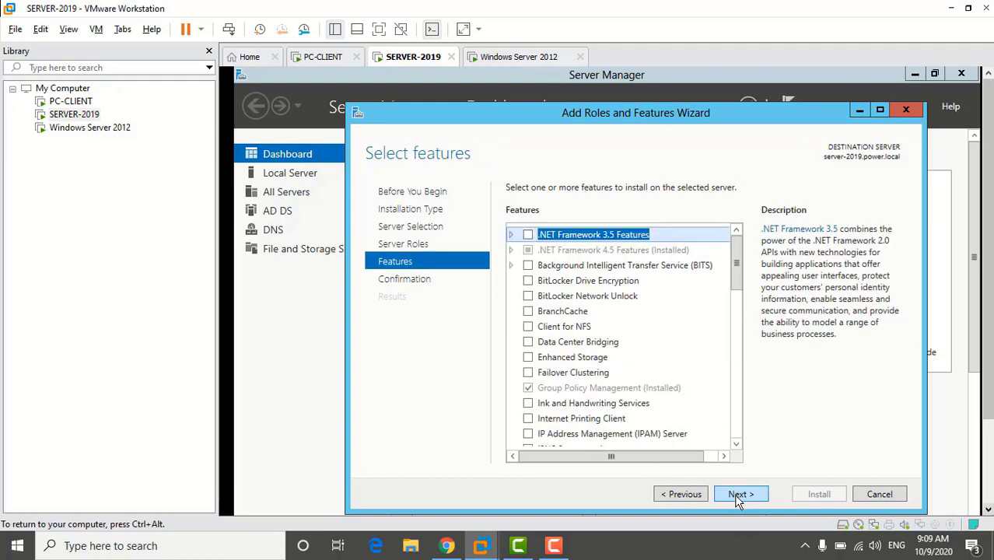
- Keep the default features, allow automatic restart of the destination server, and install the selected role services
left_click(738, 495)
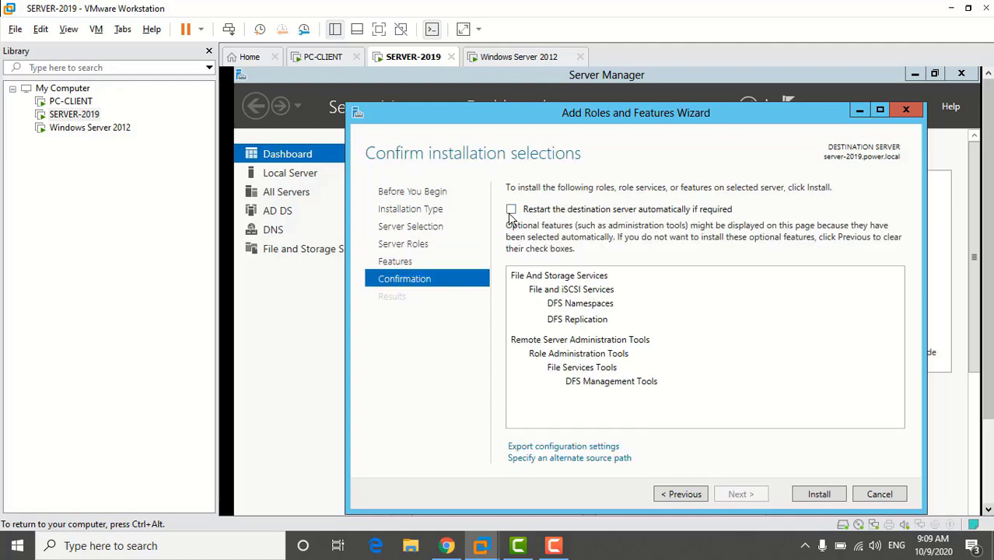
left_click(511, 212)
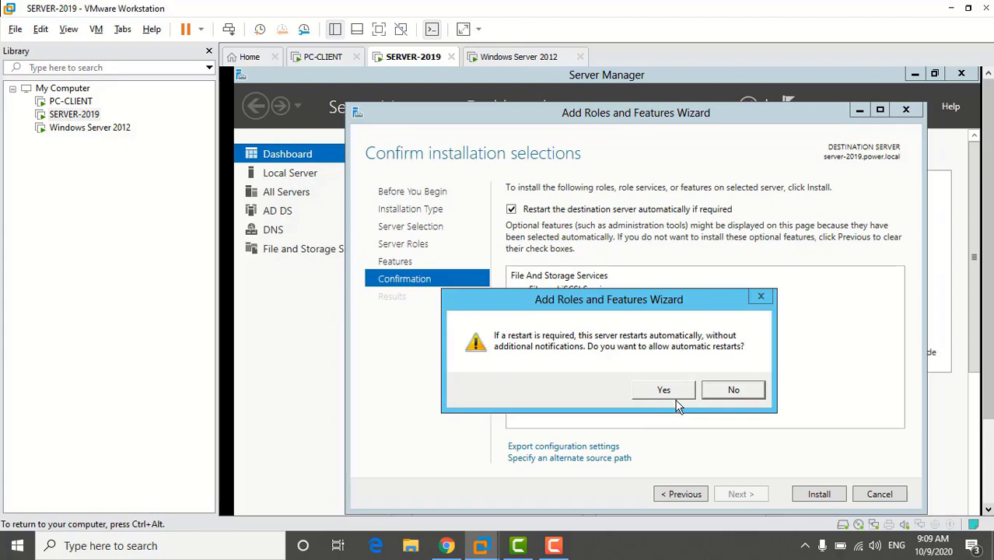
left_click(679, 398)
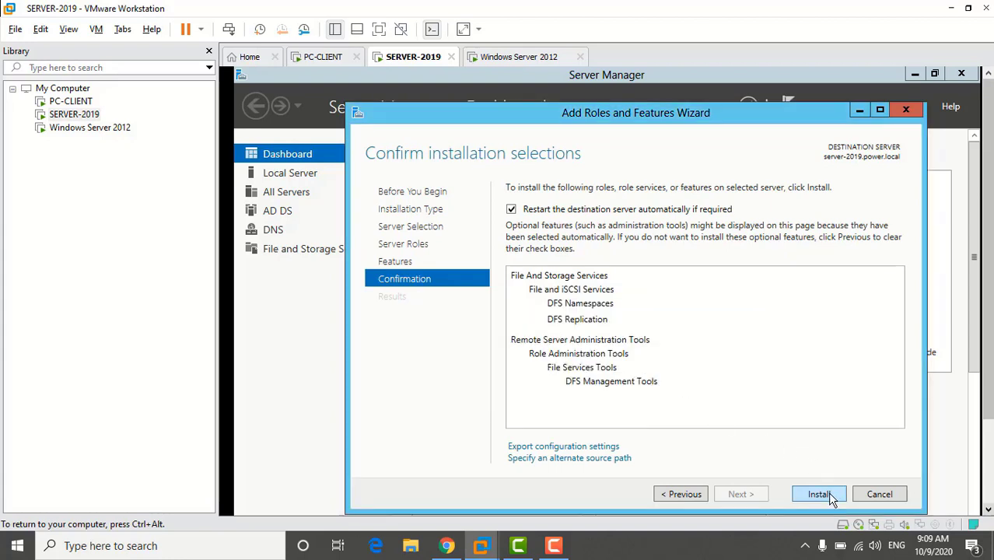
left_click(827, 495)
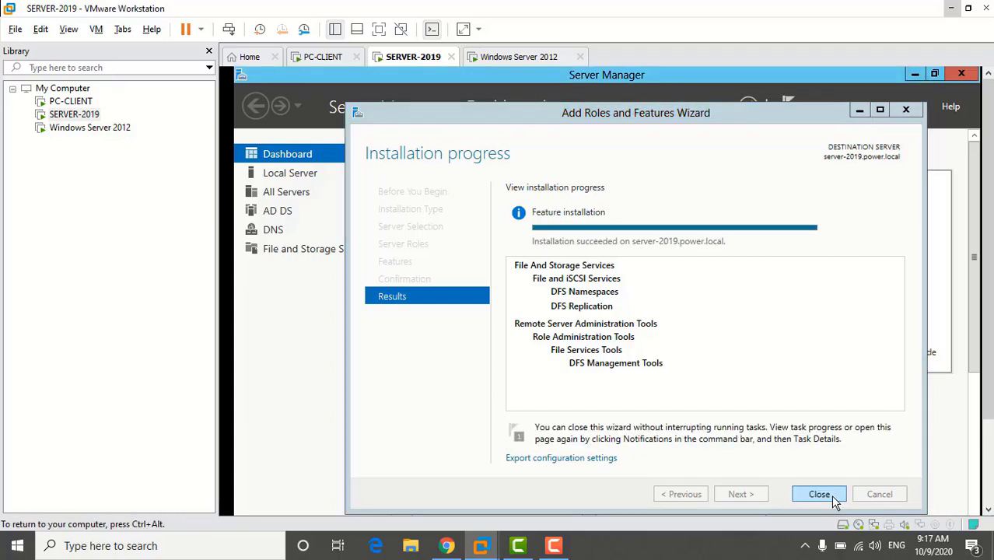
left_click(819, 495)
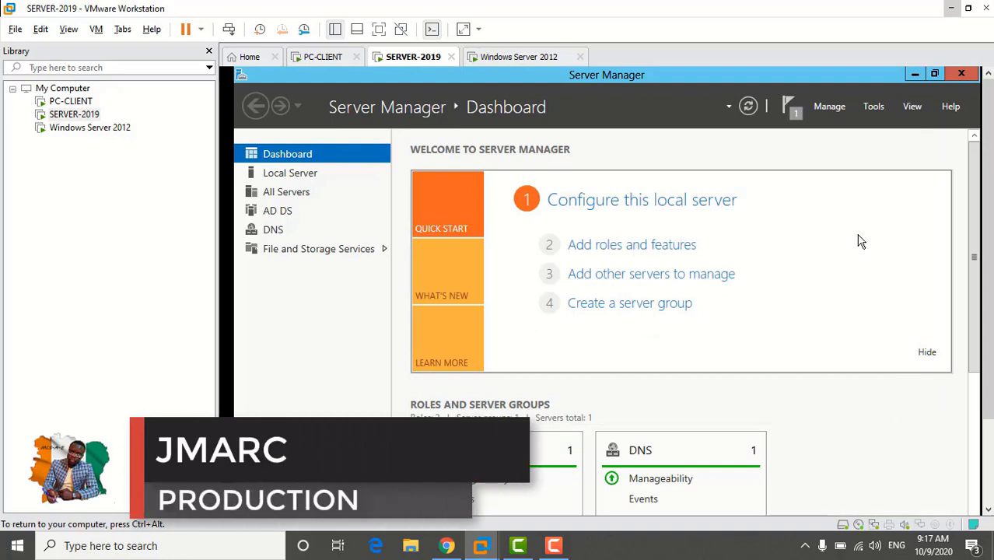
- Open DFS Management and start creating a new namespace
left_click(874, 106)
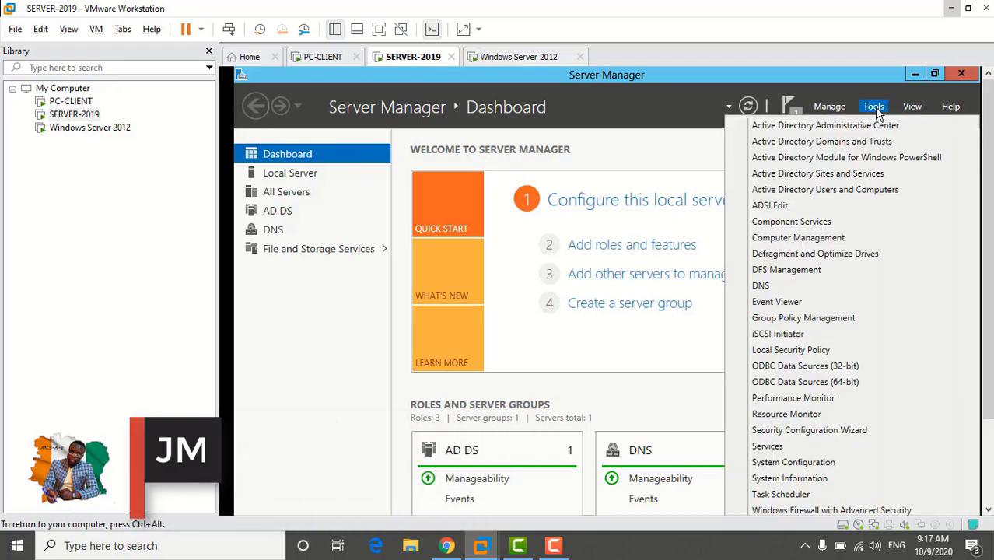
left_click(856, 272)
right_click(319, 165)
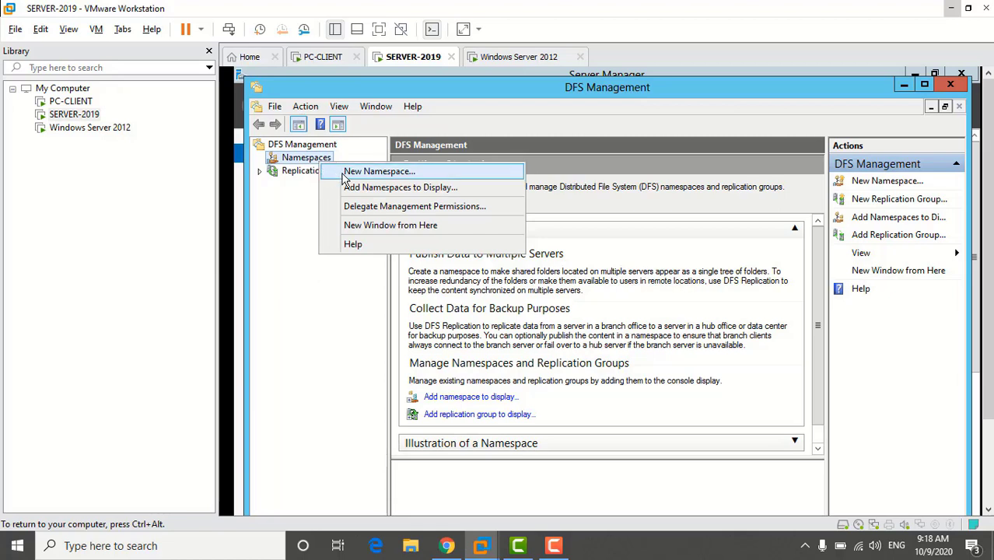
left_click(352, 173)
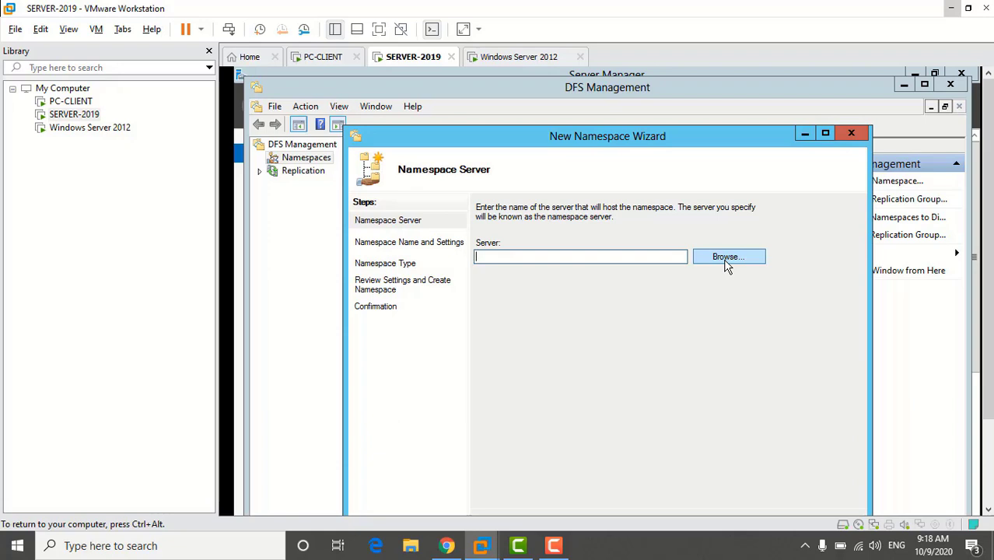
- Search the power.local domain for computers and set win-lsnfcgg2efm as the namespace server
left_click(725, 261)
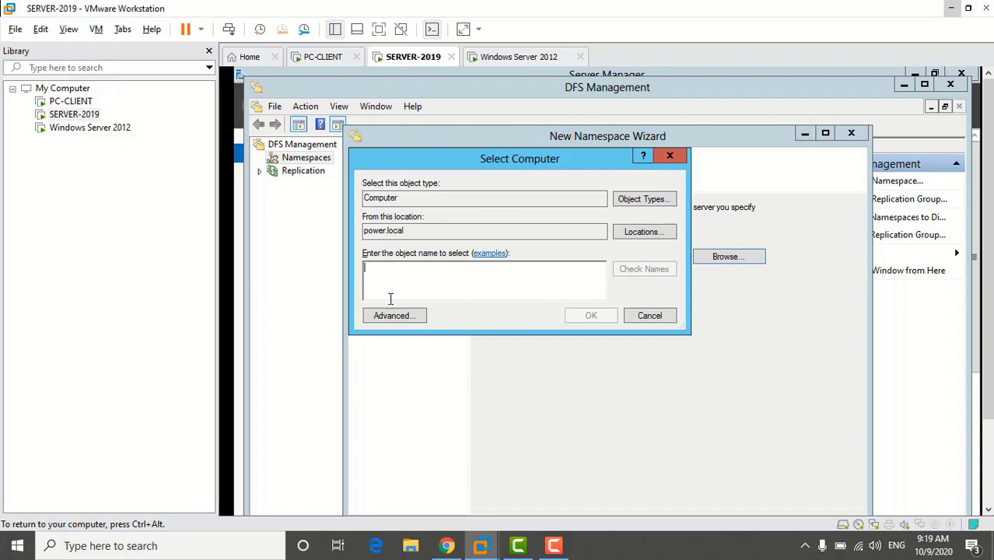
left_click(378, 317)
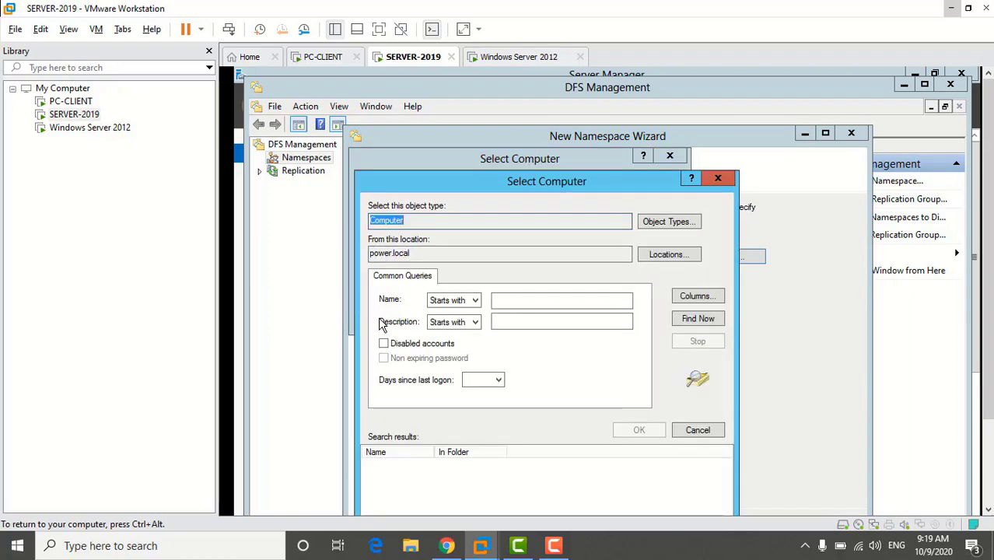
left_click(699, 319)
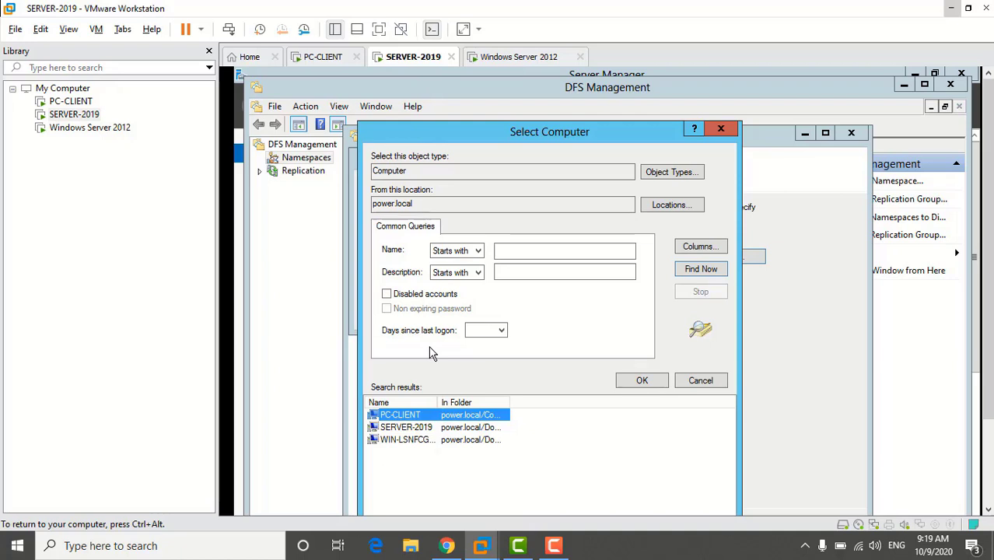
left_click(420, 441)
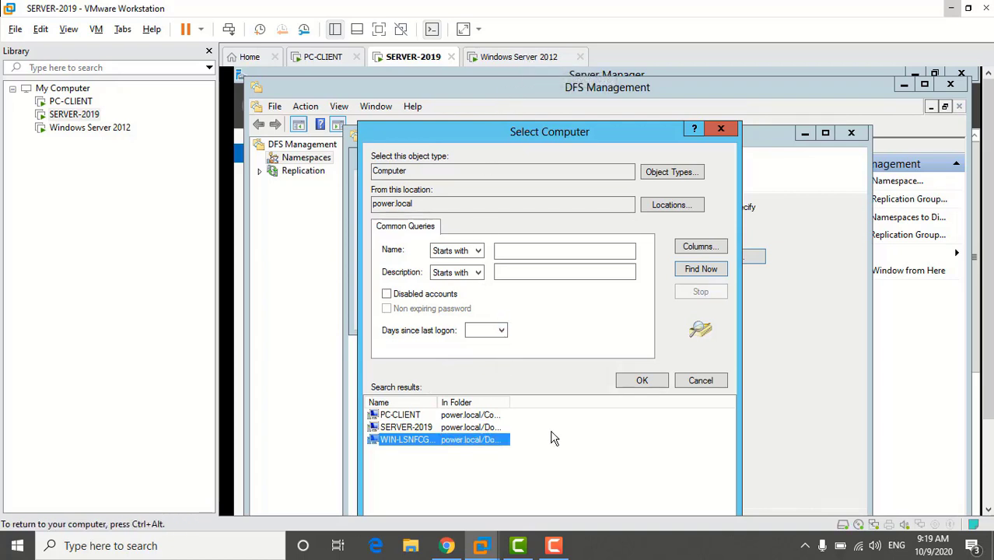
left_click(641, 381)
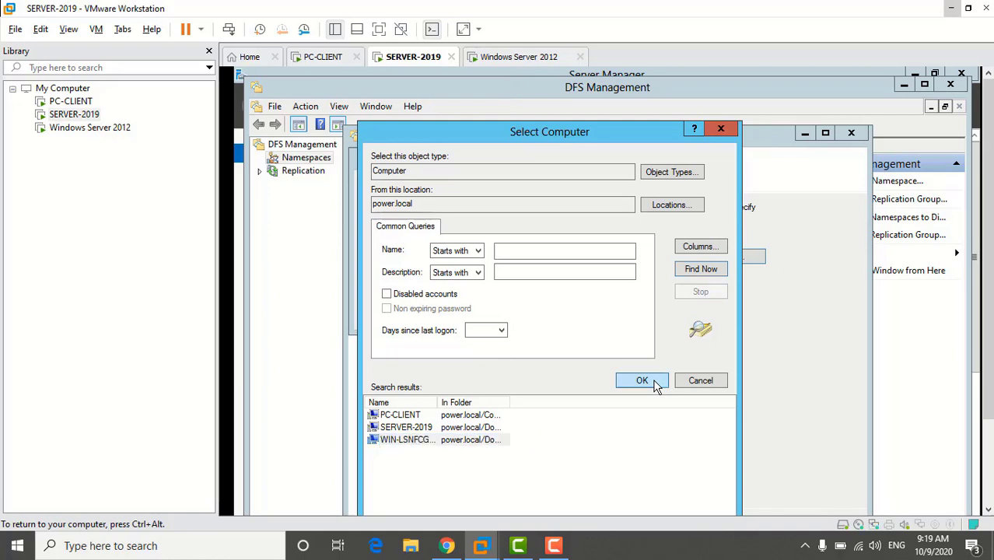
left_click(591, 317)
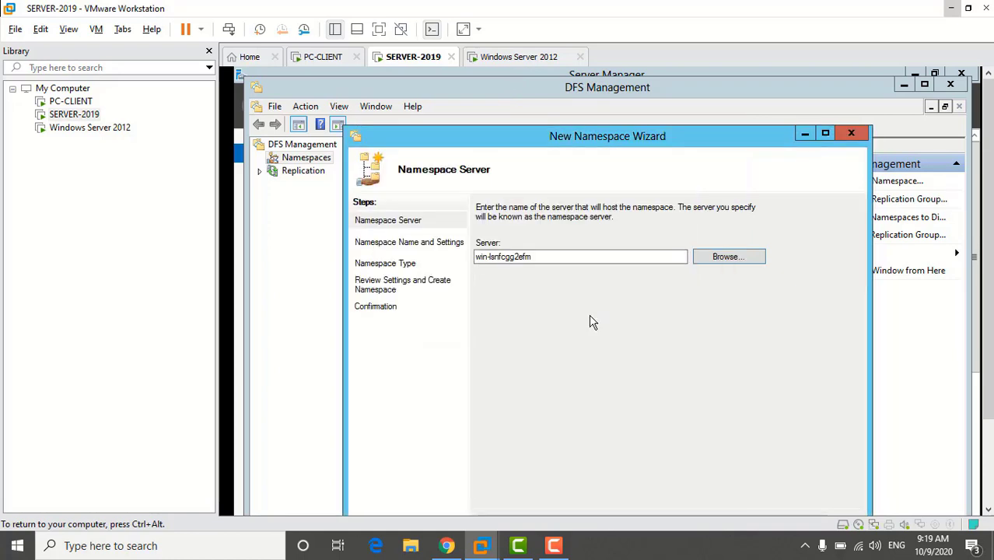
left_click(773, 483)
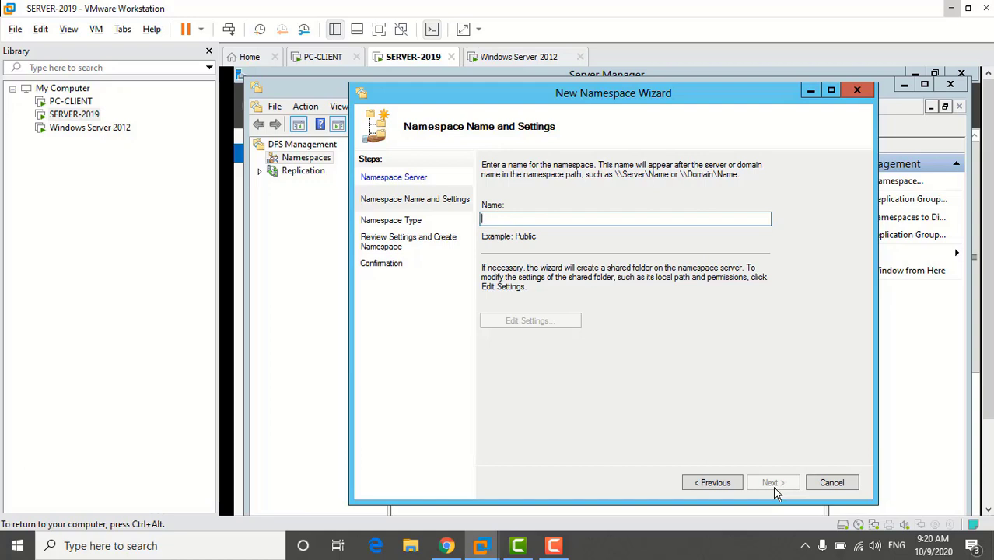
- Name the namespace dfs-test and give administrators full access and other users read and write permissions on its shared folder
type("d")
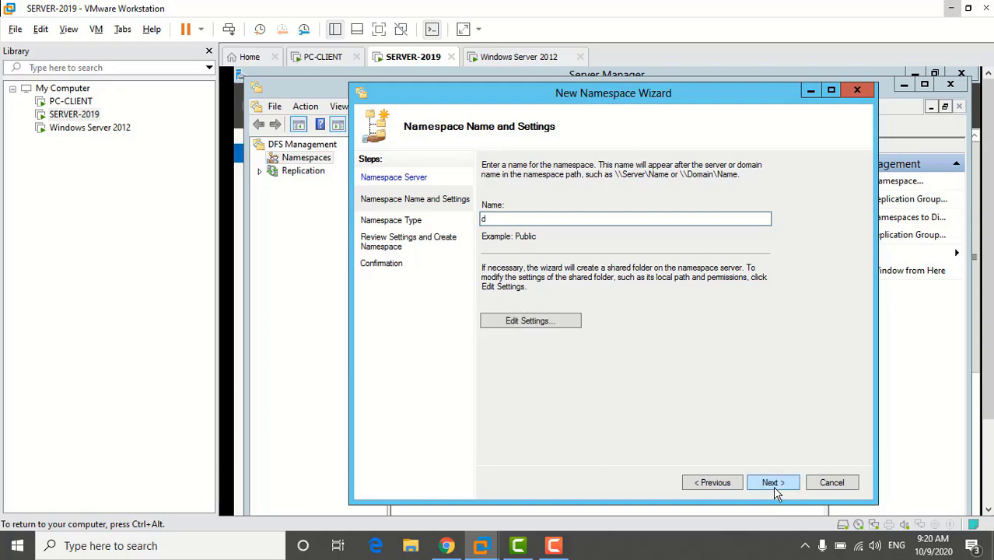
type("fs-test")
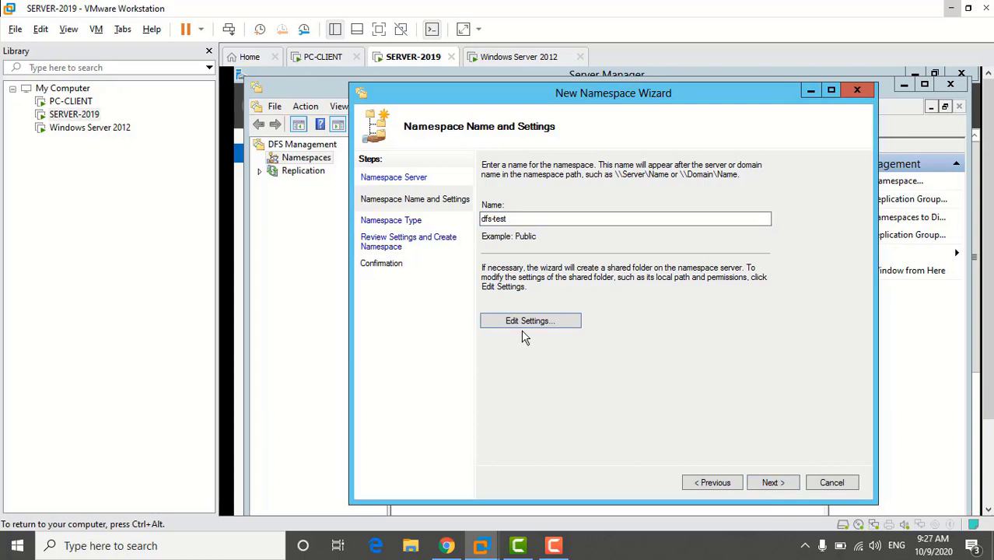
left_click(522, 322)
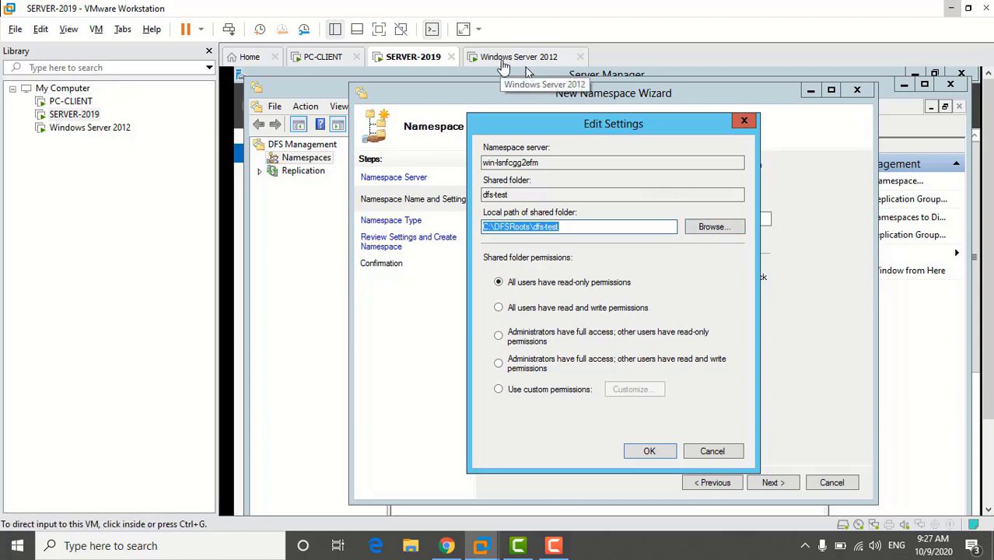
left_click(723, 230)
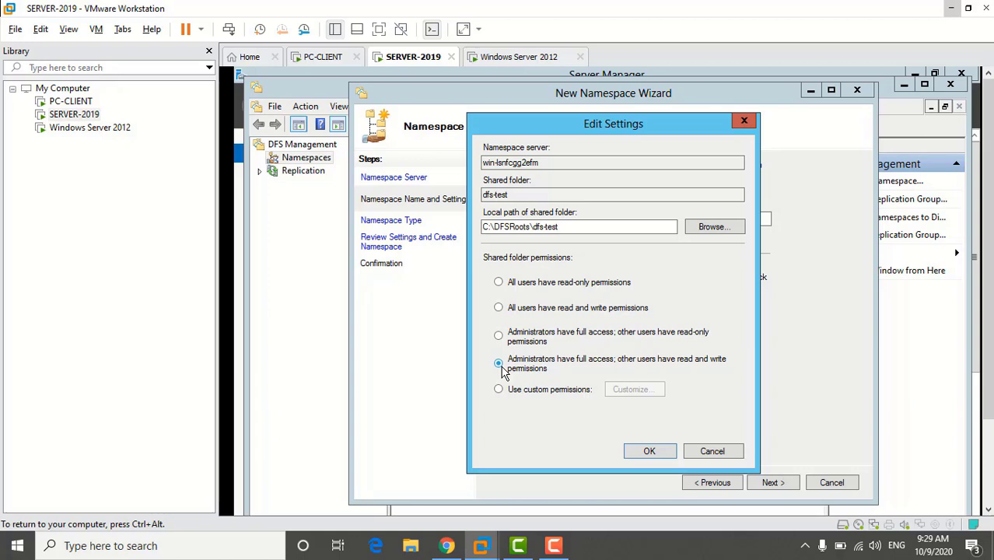
left_click(652, 452)
left_click(773, 482)
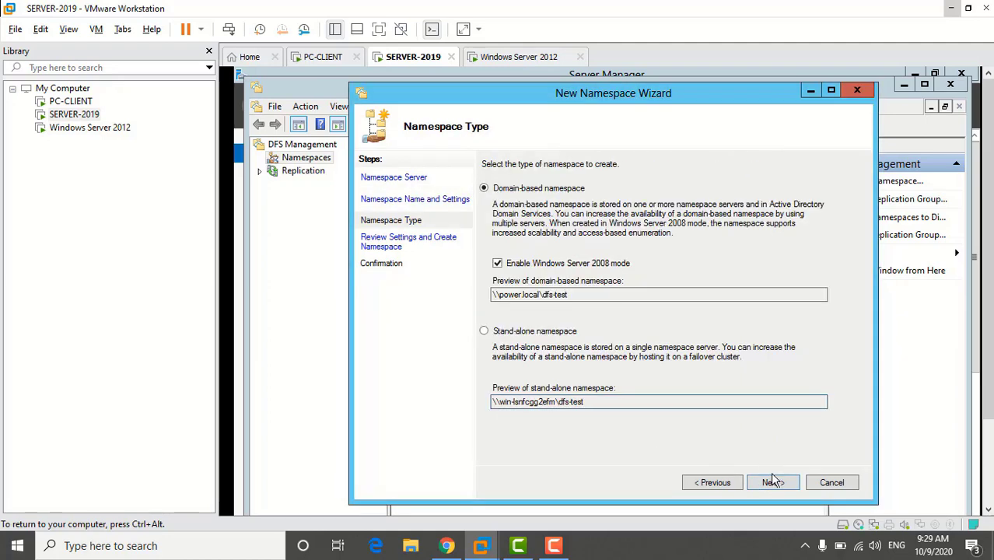
- Create the namespace as domain-based in Windows Server 2008 mode and check the wizard's errors before closing it
left_click(772, 481)
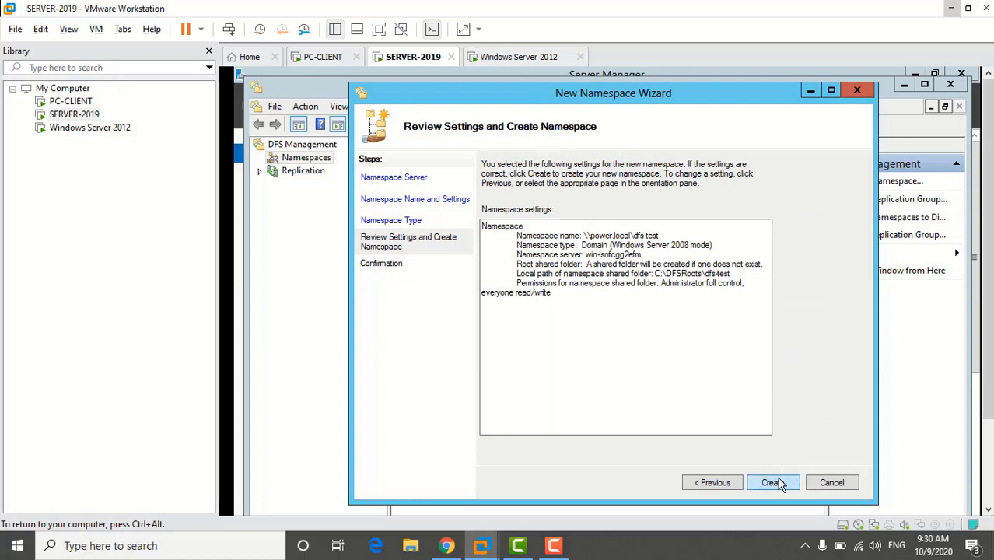
left_click(775, 482)
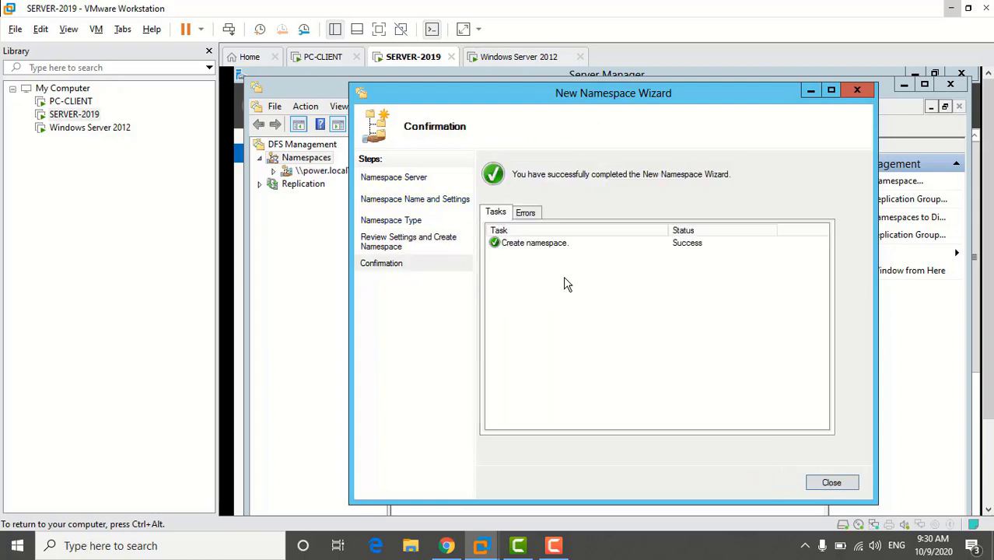
left_click(525, 215)
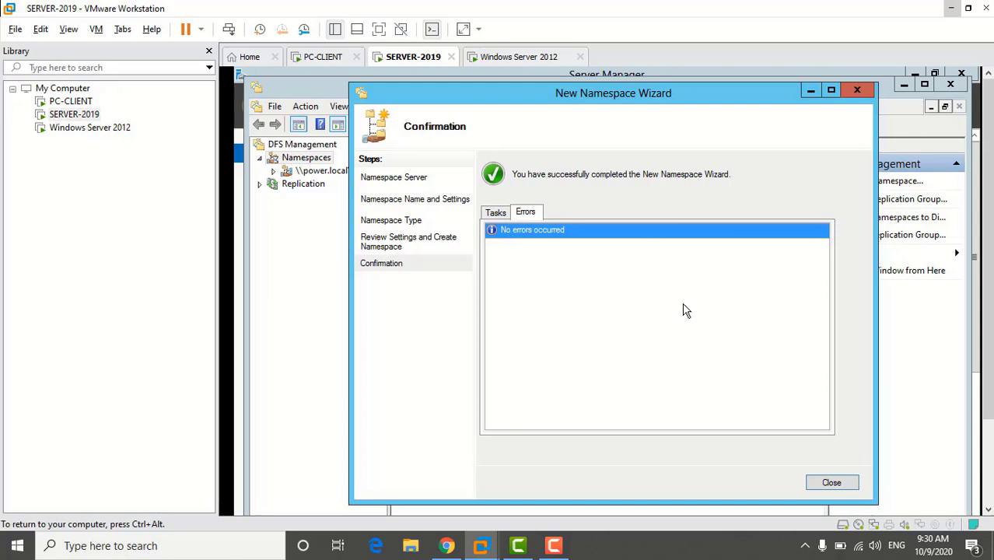
left_click(831, 483)
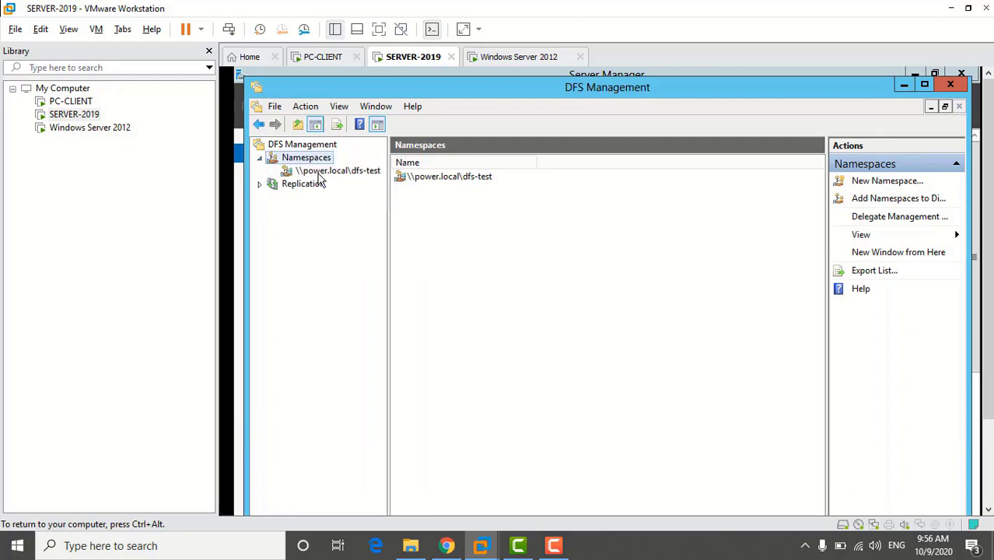
- View the namespace servers of the \\power.local\dfs-test namespace
left_click(319, 172)
left_click(477, 168)
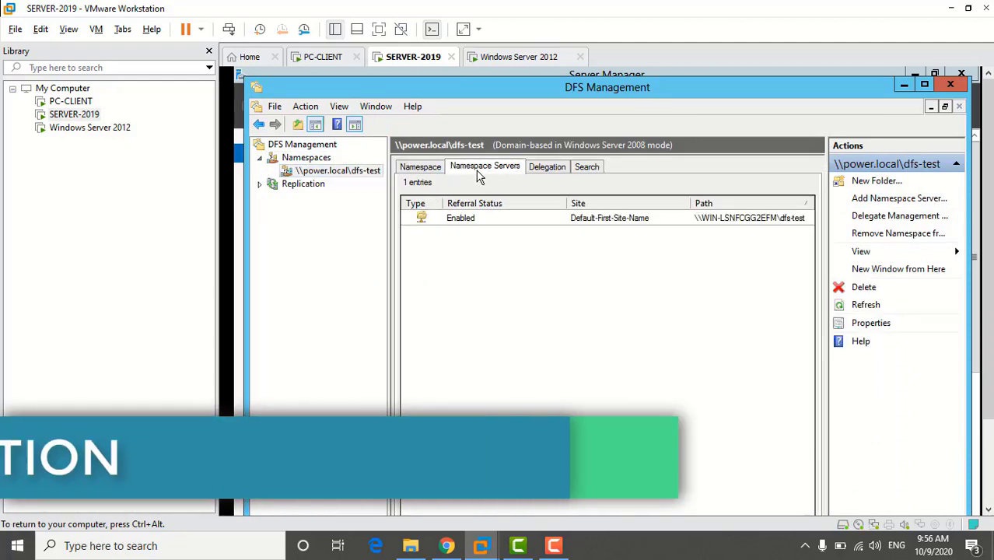
left_click(476, 219)
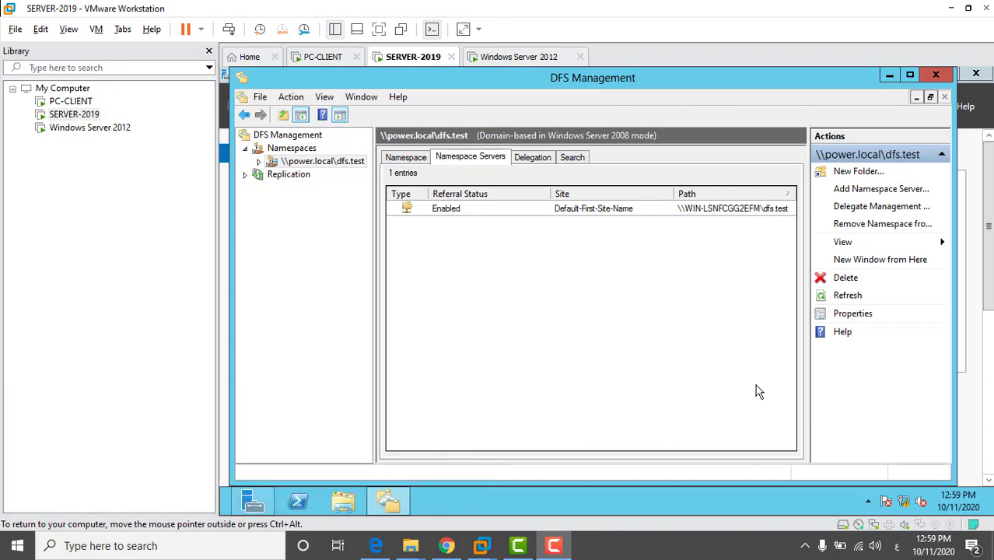
left_click(869, 196)
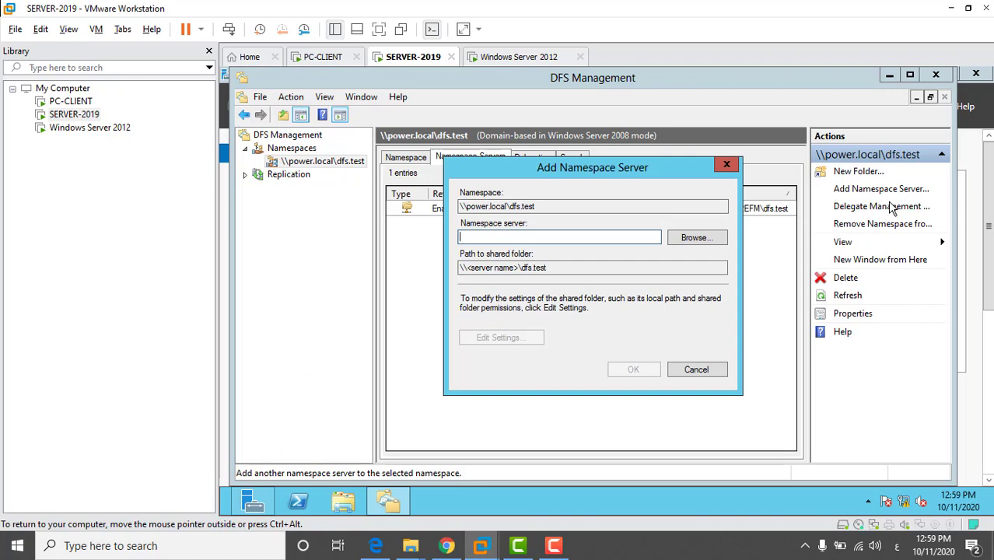
left_click(726, 166)
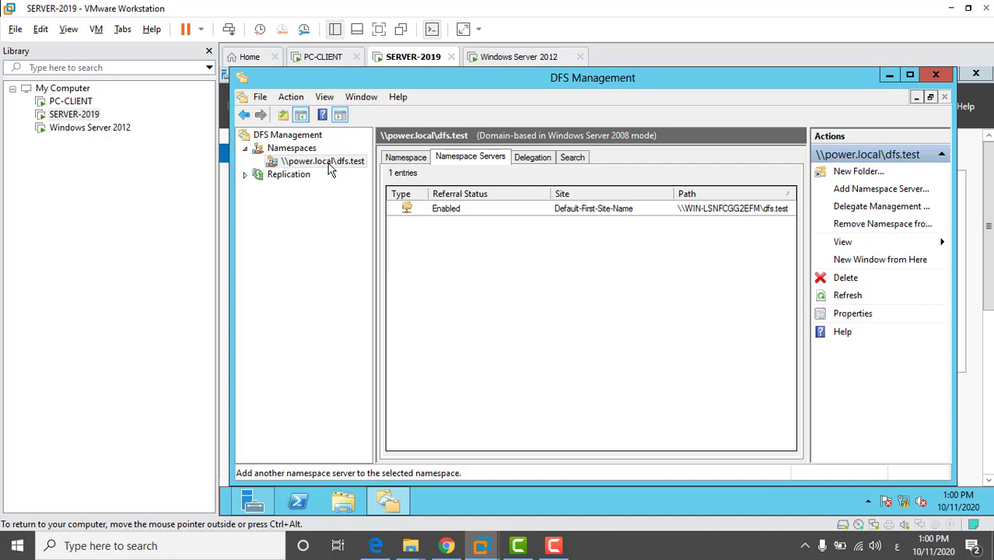
- Switch to the Windows Server 2012 machine and create a folder named marc on Local Disk (C:)
left_click(509, 59)
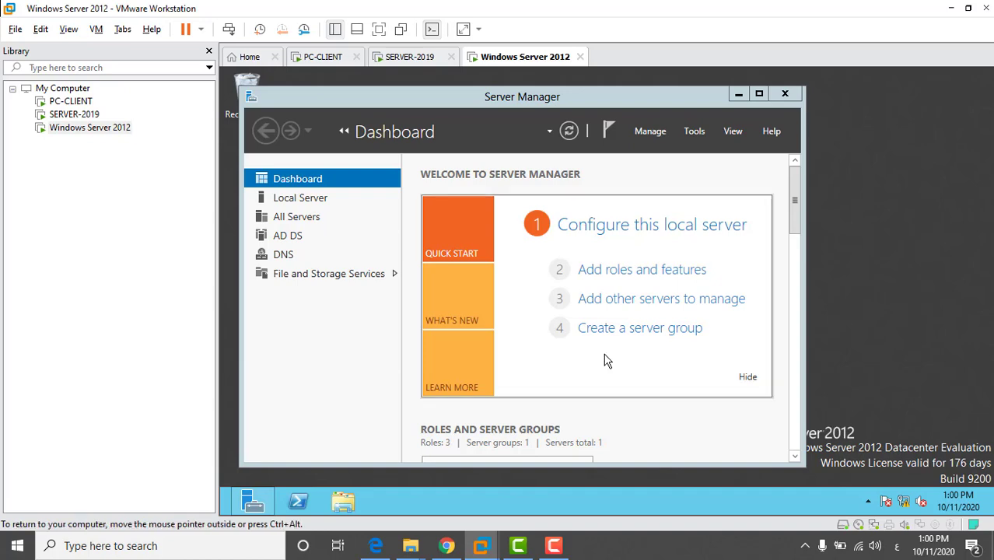
key("super")
left_click(342, 334)
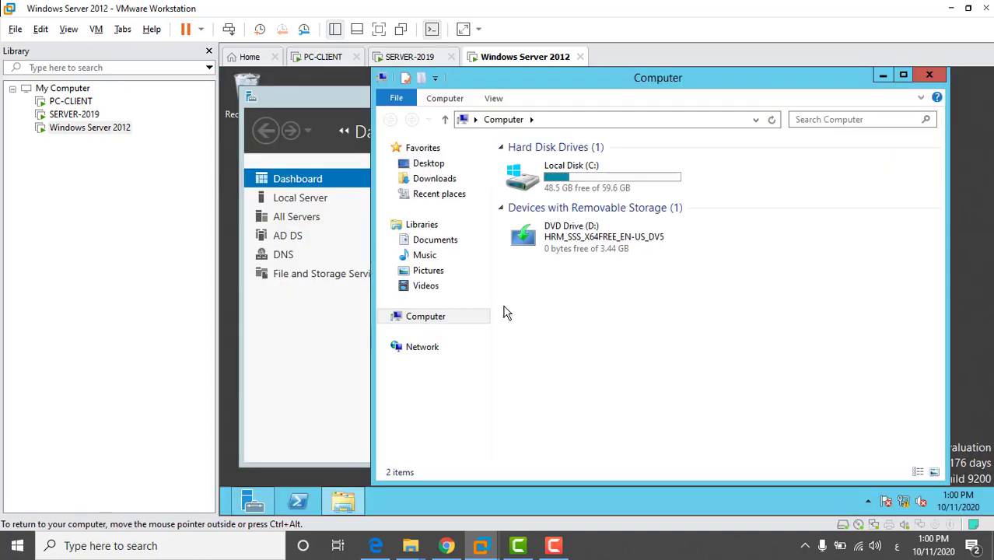
double_click(556, 178)
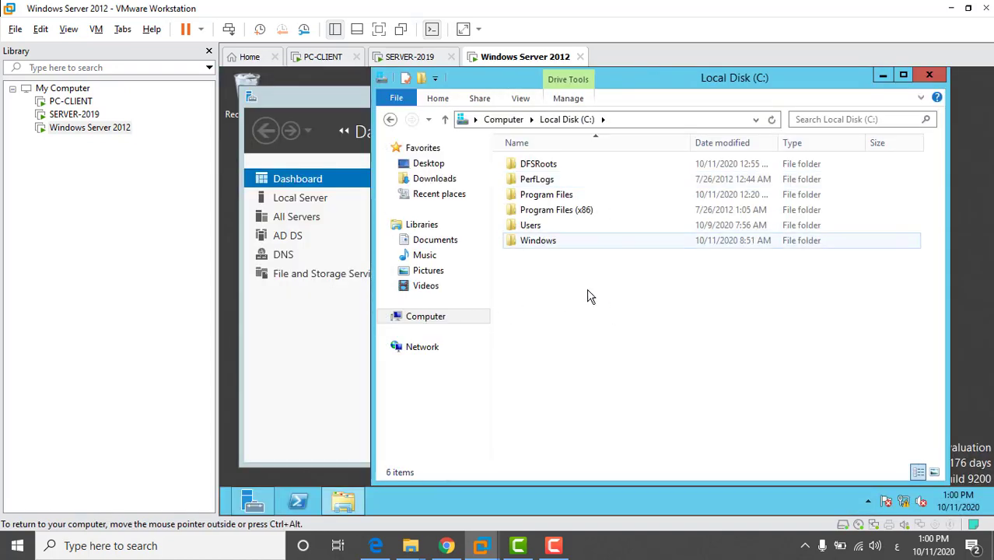
right_click(588, 296)
mouse_move(624, 443)
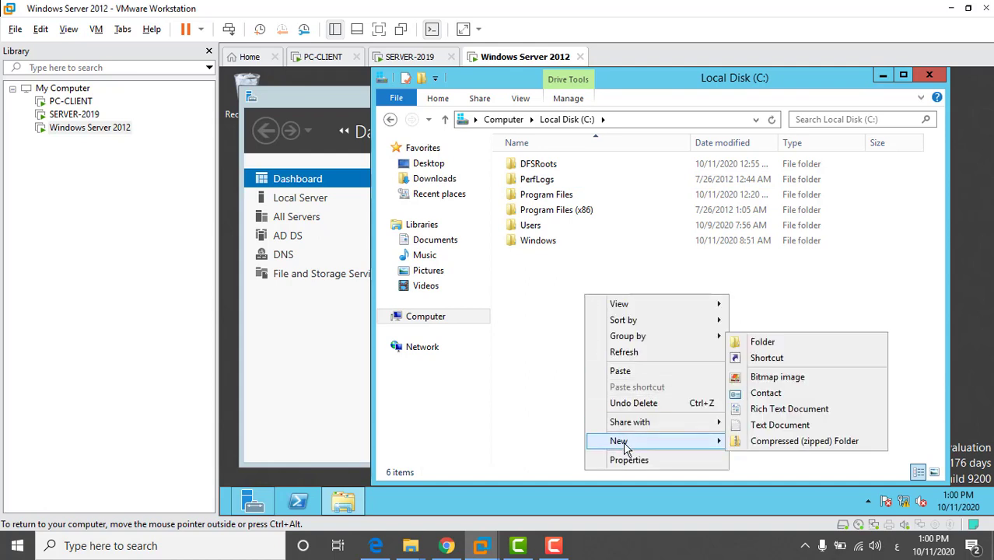
left_click(780, 345)
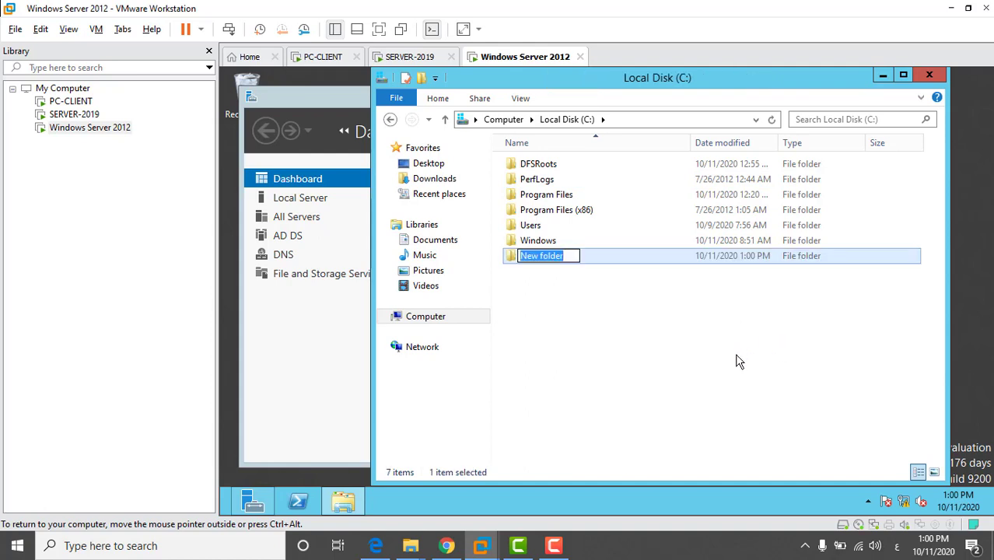
type("marc")
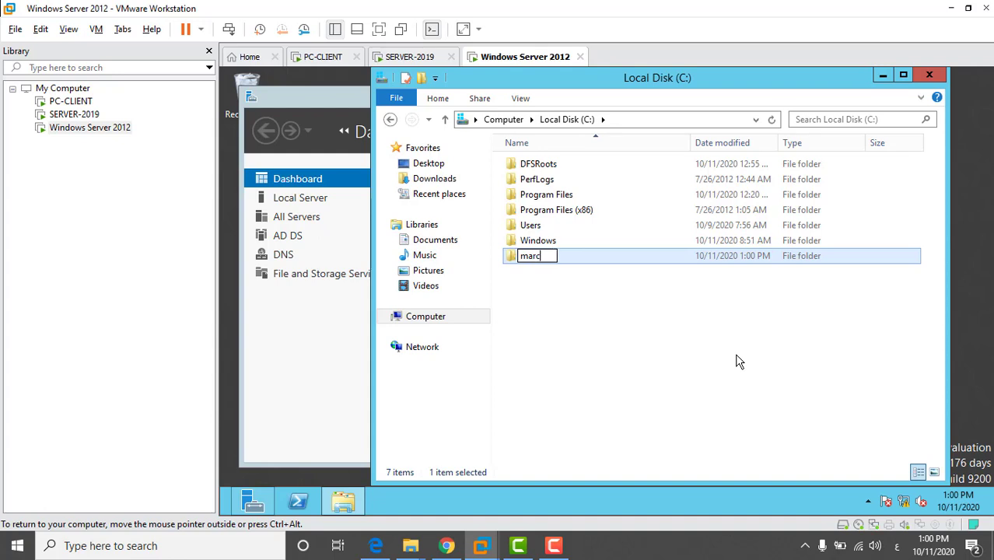
key("Return")
- Paste the copied ETHE picture into the marc folder and check the image before returning to Local Disk (C:)
double_click(620, 259)
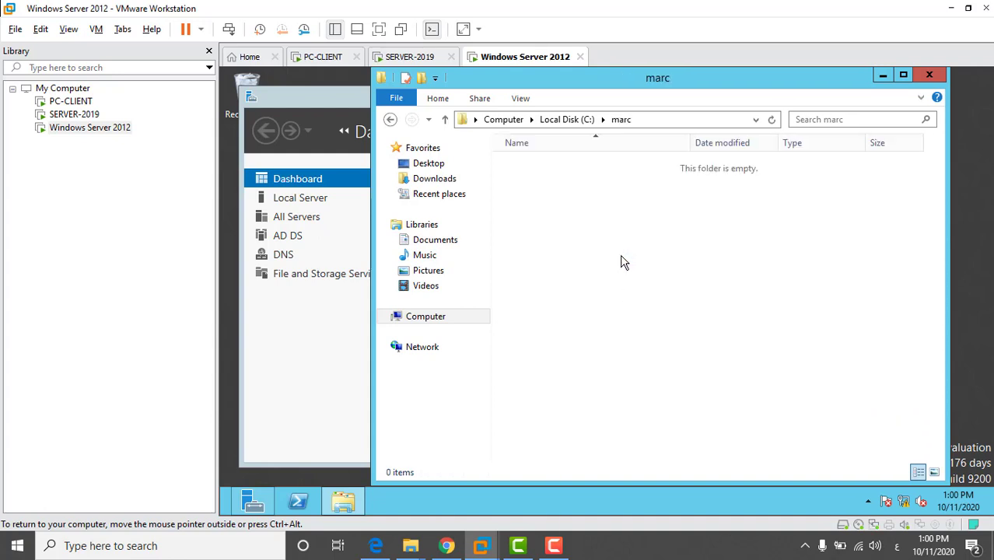
right_click(618, 239)
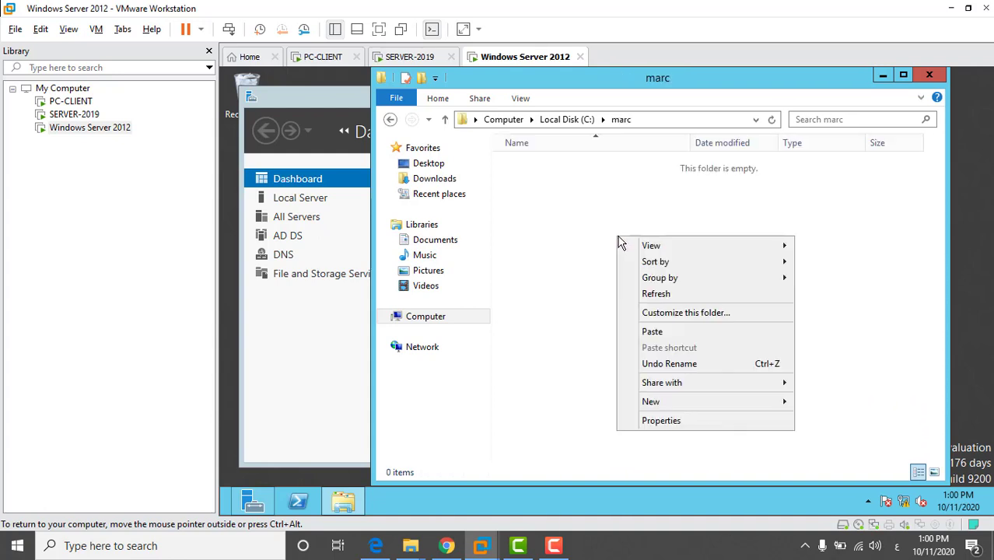
left_click(652, 332)
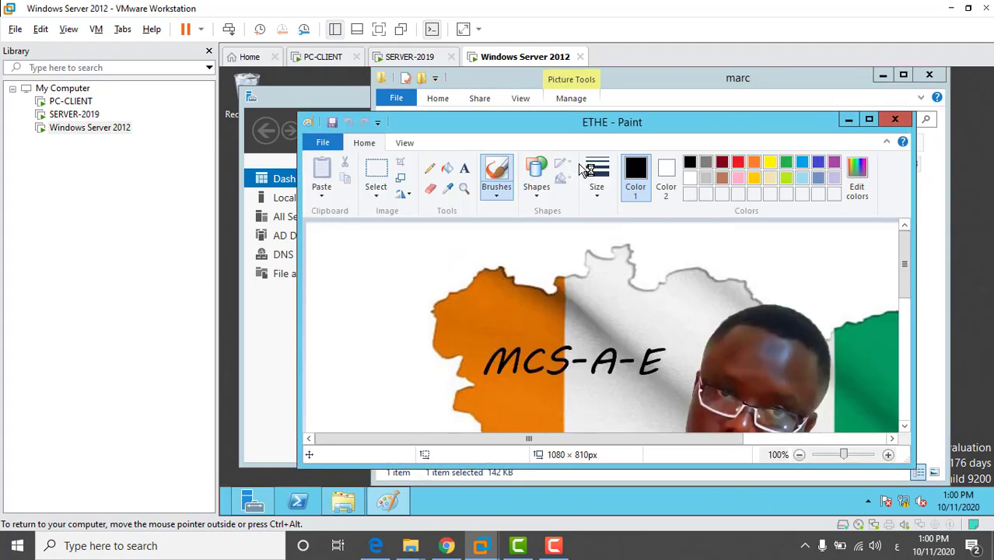
scroll(654, 328, "down", 3)
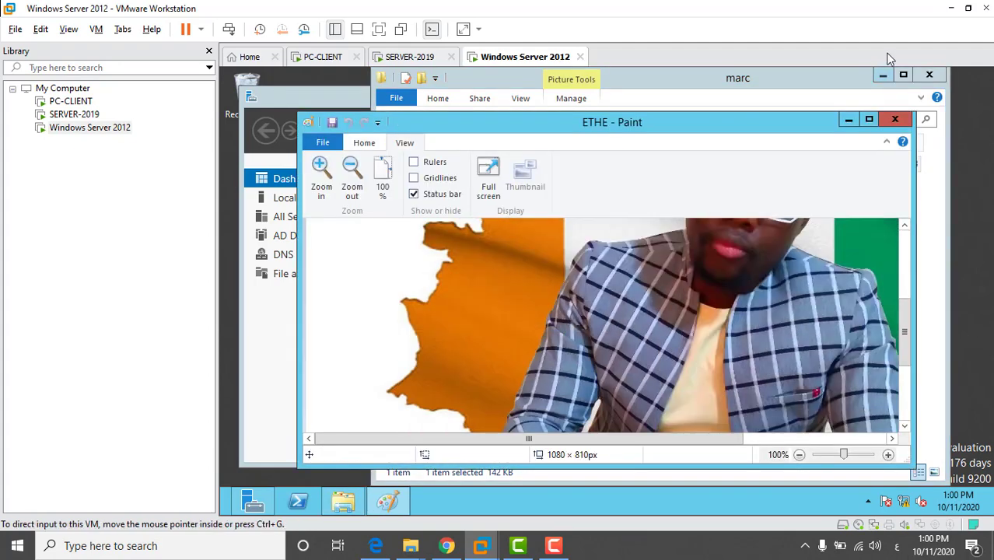
left_click(894, 119)
left_click(567, 119)
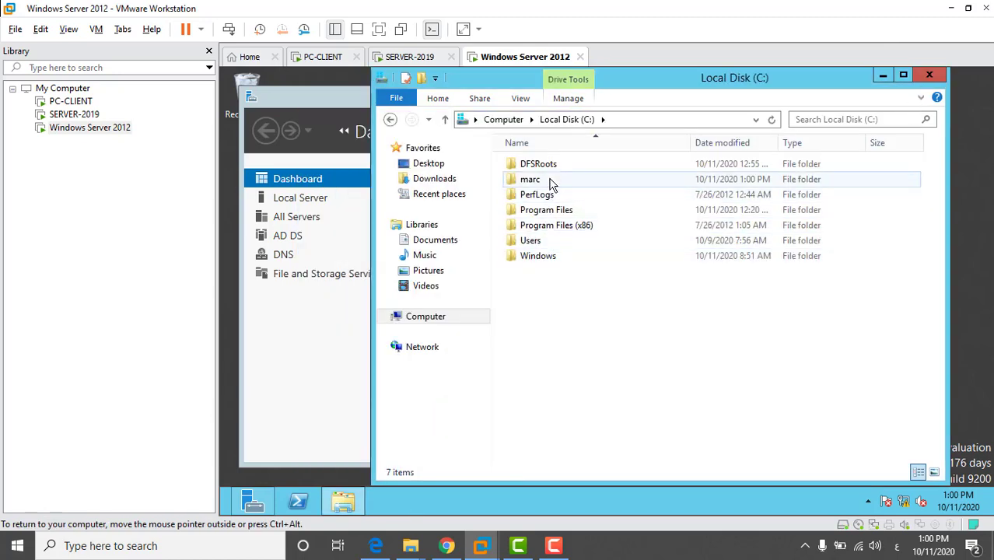
- Share the marc folder through Advanced Sharing with the share name marc
right_click(550, 181)
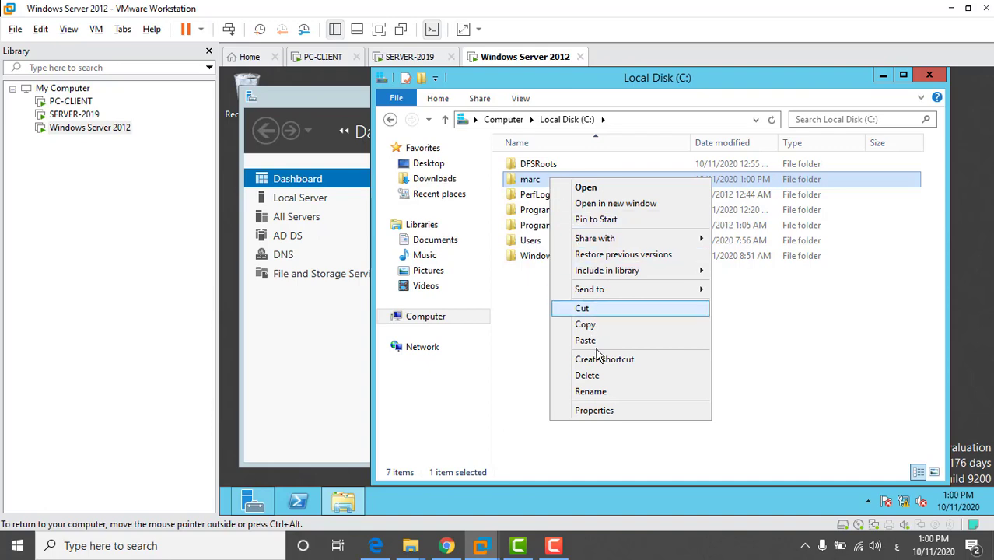
left_click(595, 410)
left_click(614, 164)
left_click(647, 342)
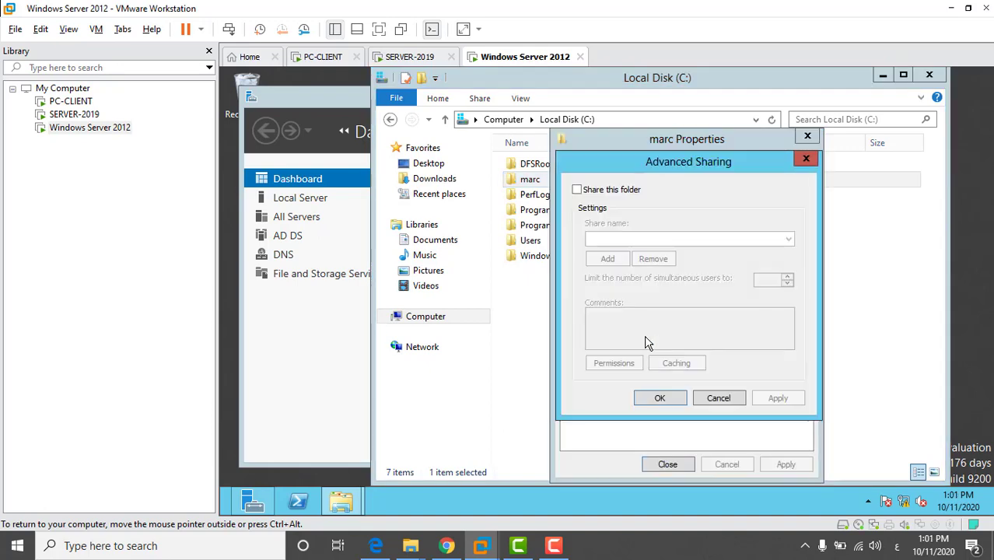
left_click(577, 191)
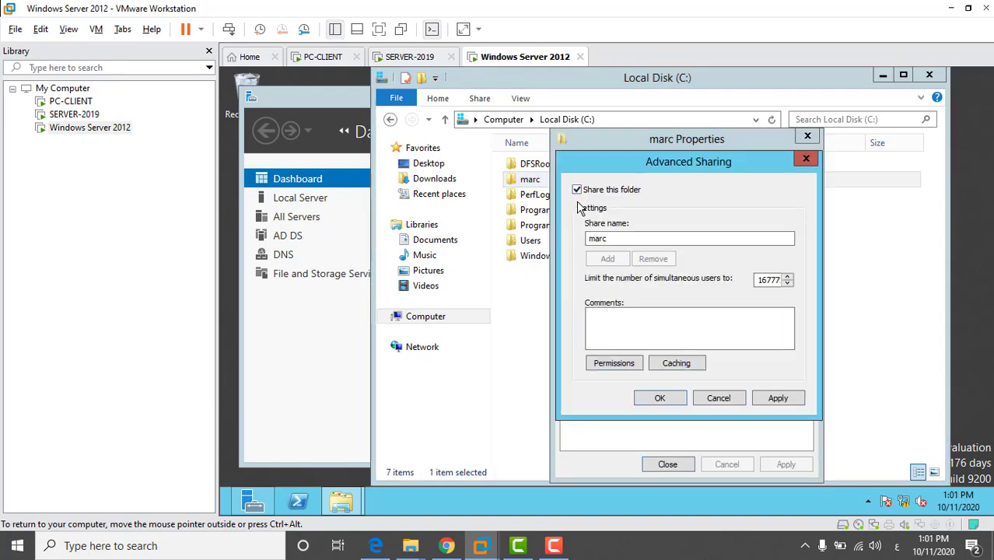
left_click(661, 399)
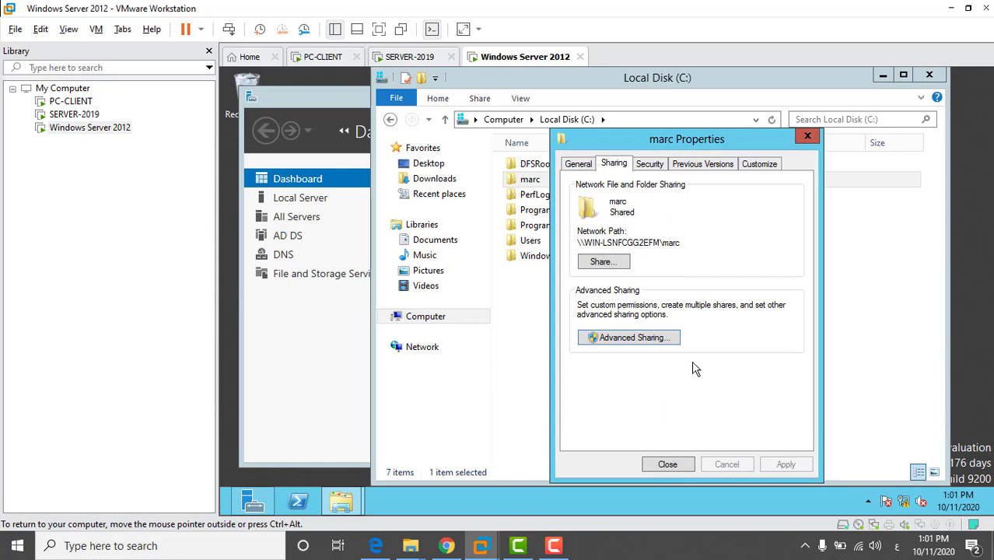
- Add Everyone to the marc folder's security permissions with read & execute, list folder contents and read allowed
left_click(659, 167)
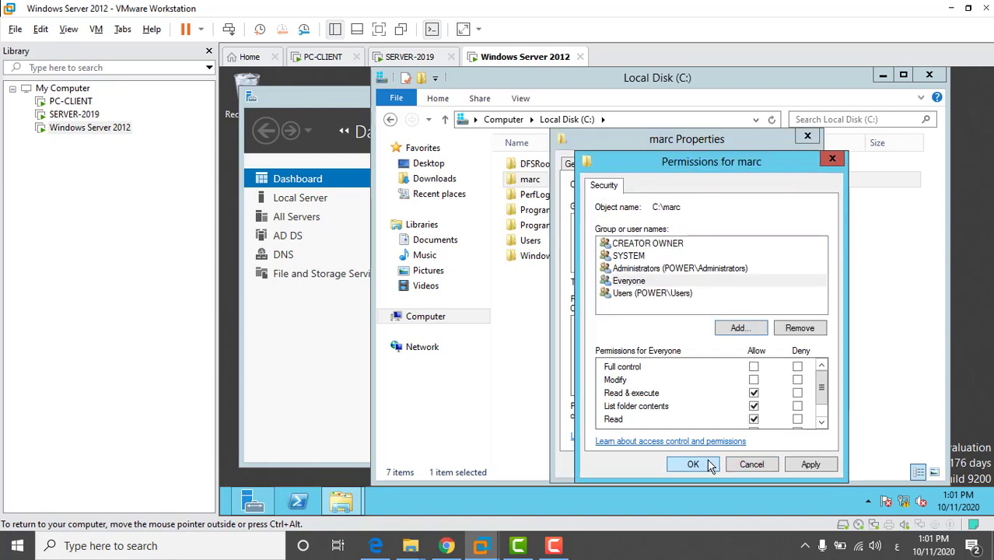
left_click(694, 464)
left_click(670, 465)
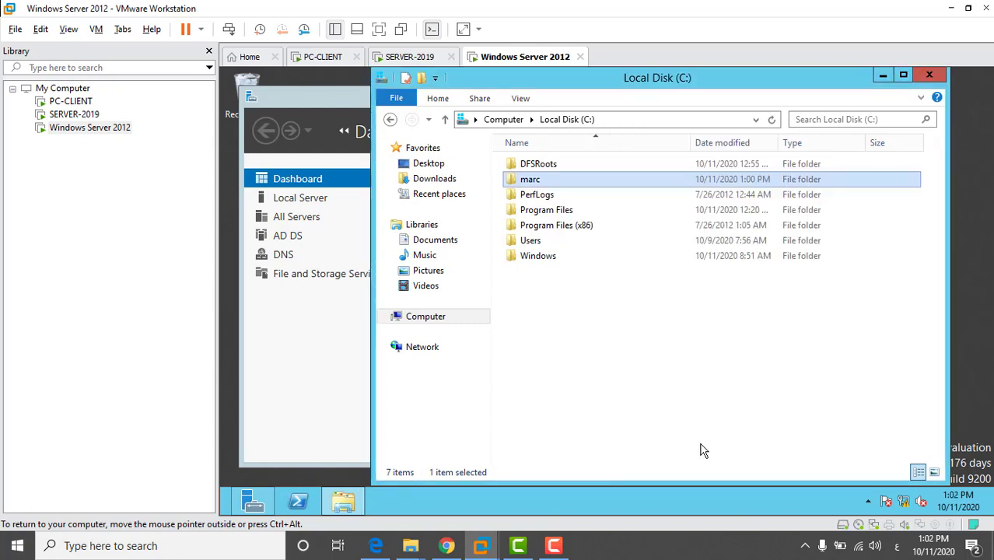
left_click(629, 345)
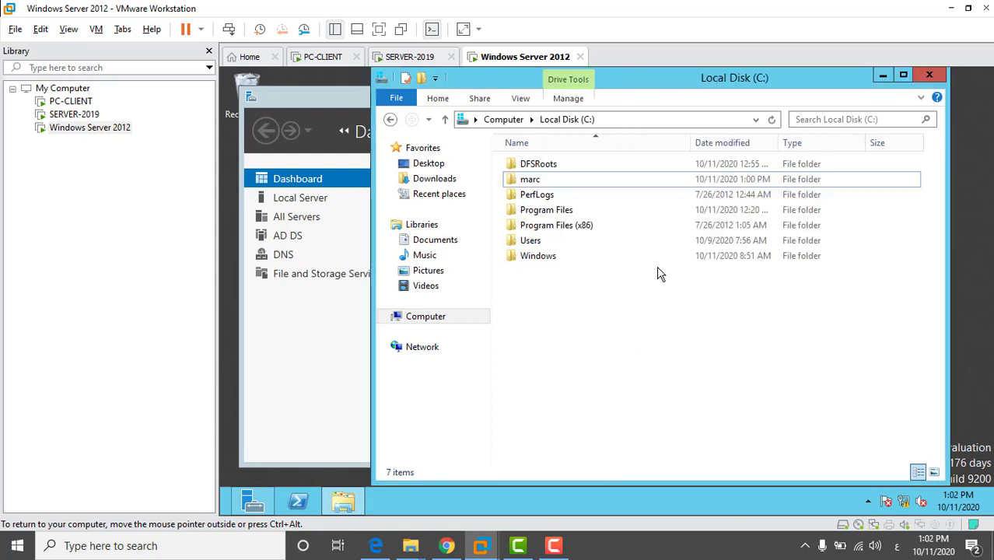
left_click(928, 75)
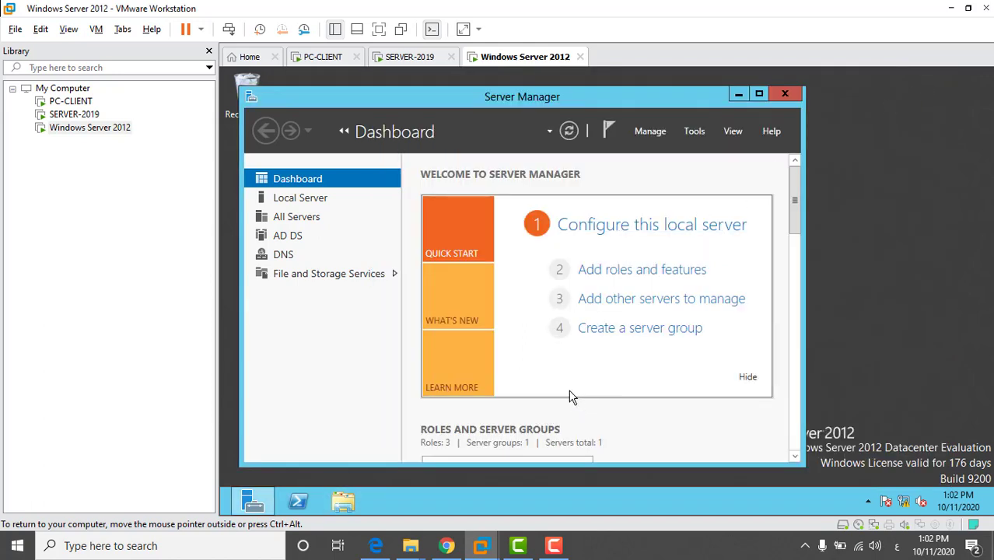
- Browse to the marc share on \\192.168.1.3 and copy its network path
key("super+r")
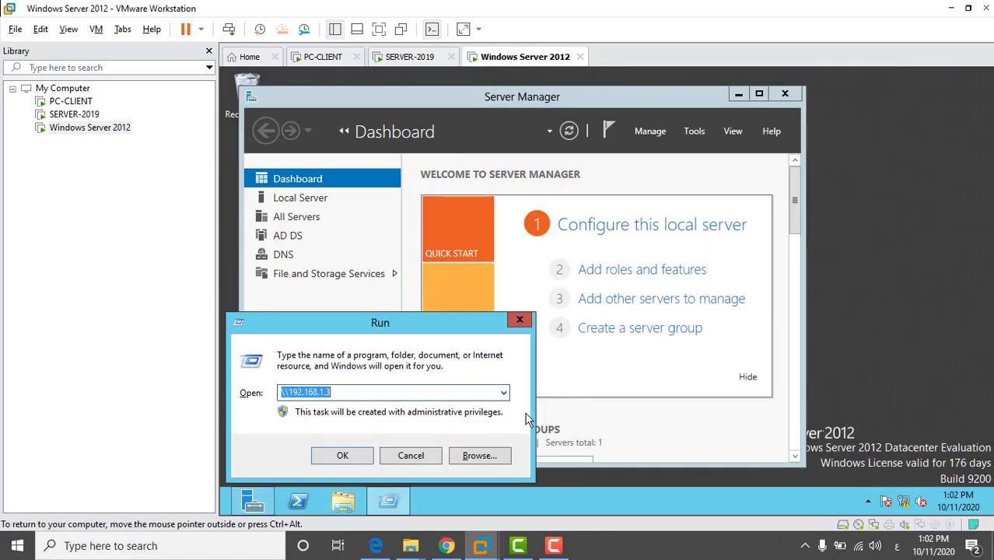
left_click(375, 391)
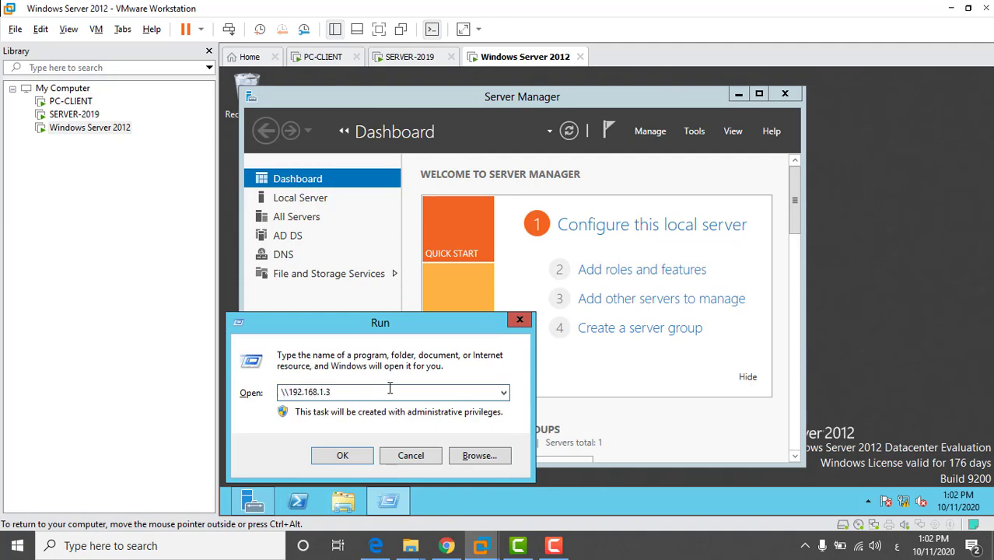
key("Return")
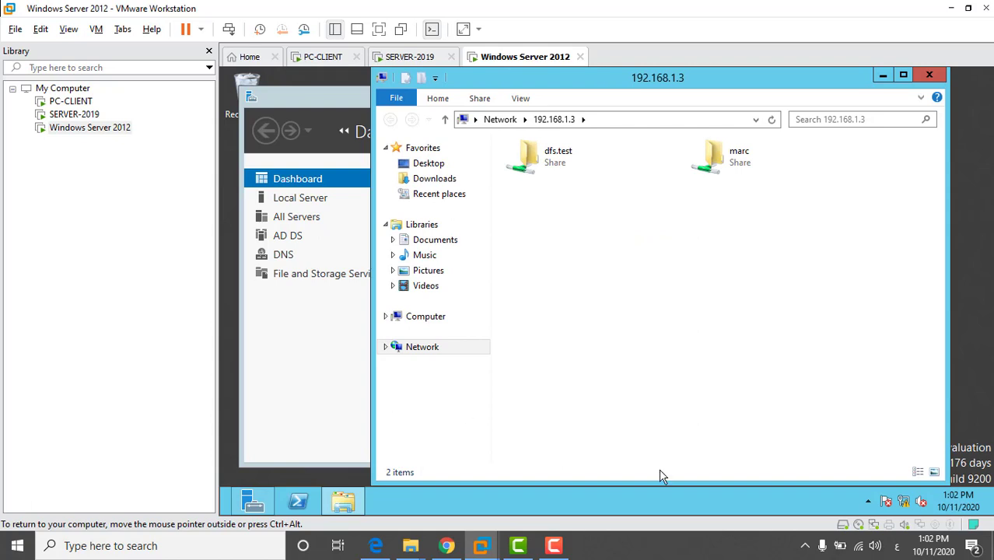
left_click(724, 172)
double_click(725, 173)
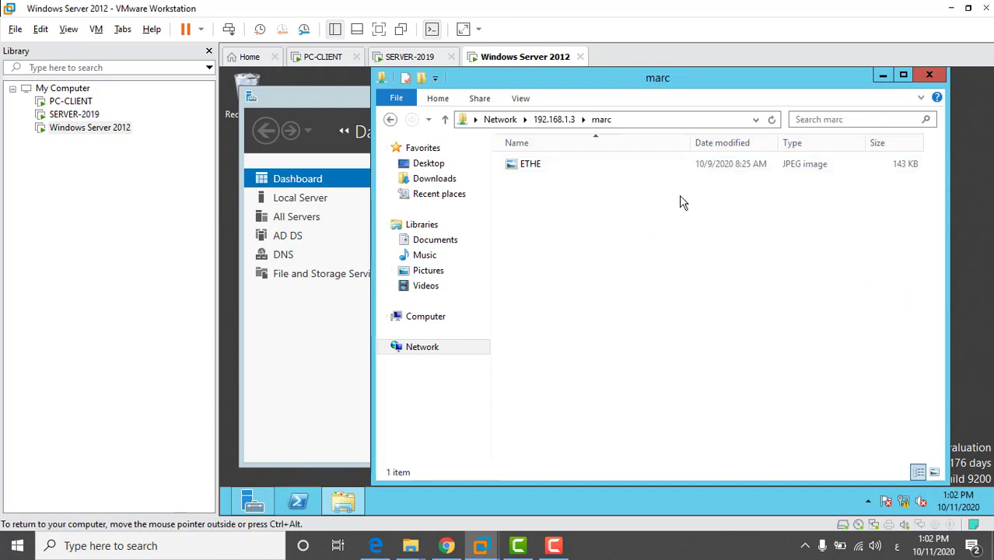
left_click(632, 118)
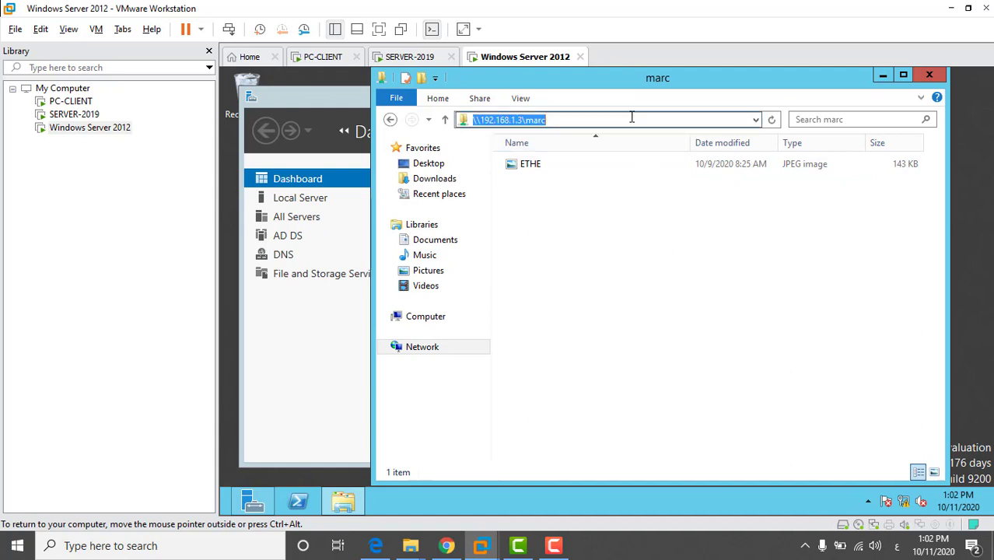
right_click(632, 119)
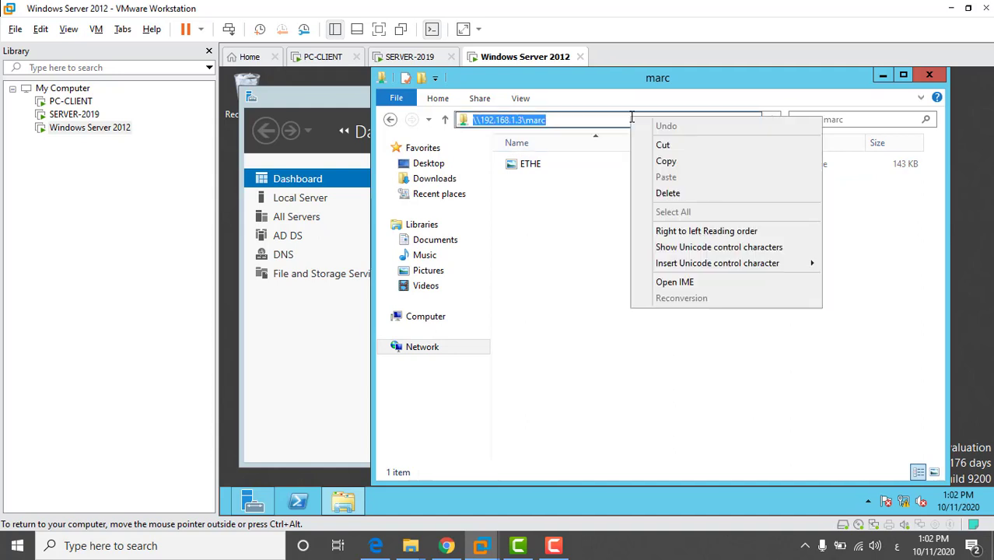
left_click(659, 162)
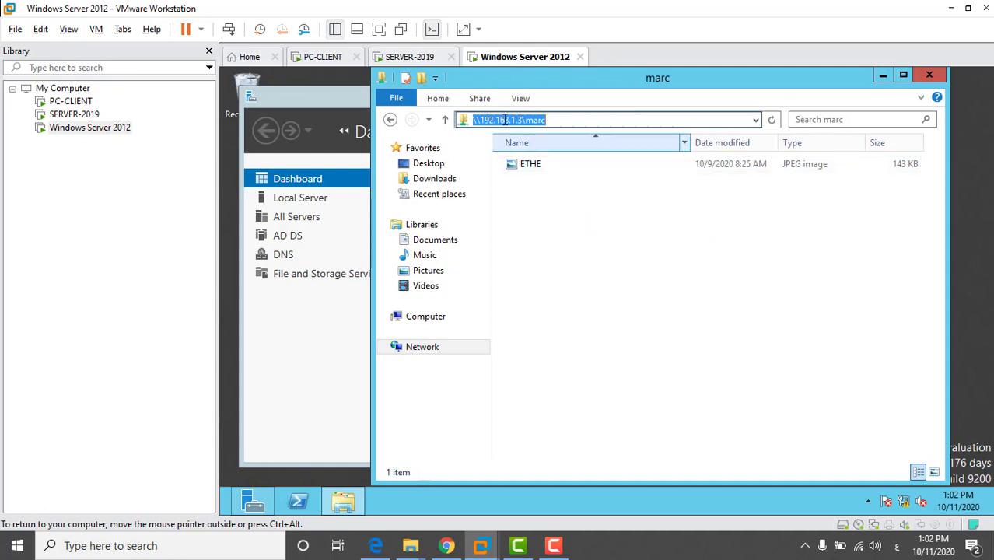
- On SERVER-2019, add a folder named marco to the \\power.local\dfs.test namespace with \\192.168.1.3\marc as its folder target
left_click(410, 56)
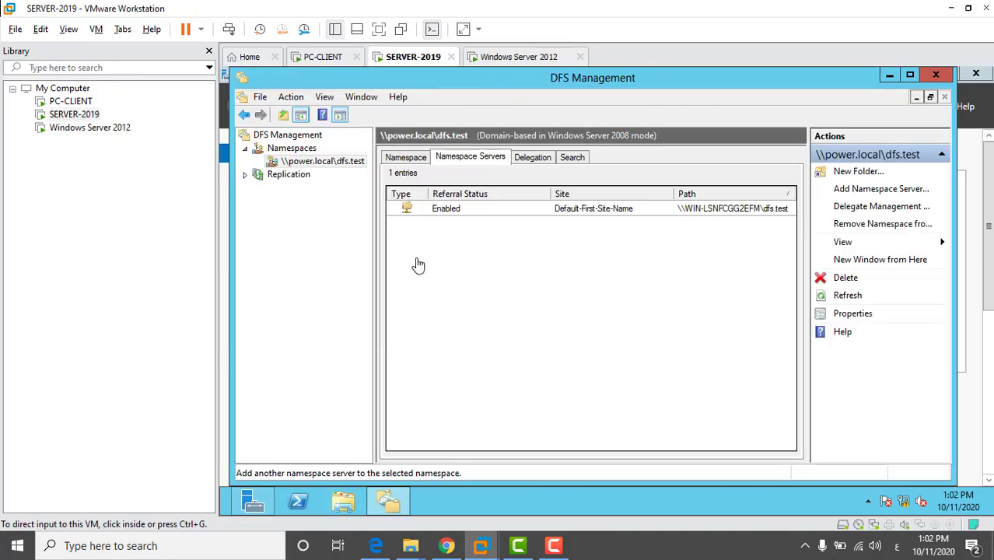
right_click(292, 166)
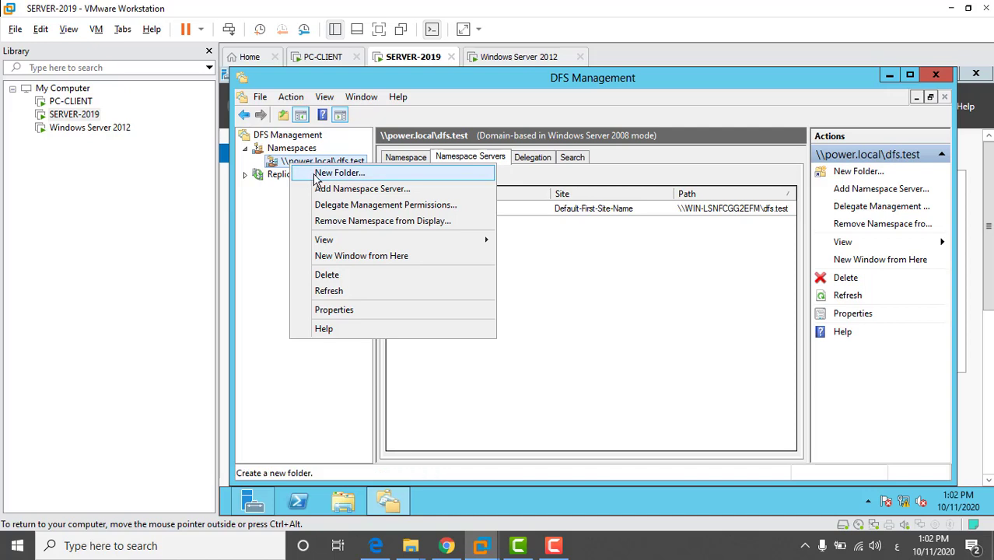
left_click(323, 178)
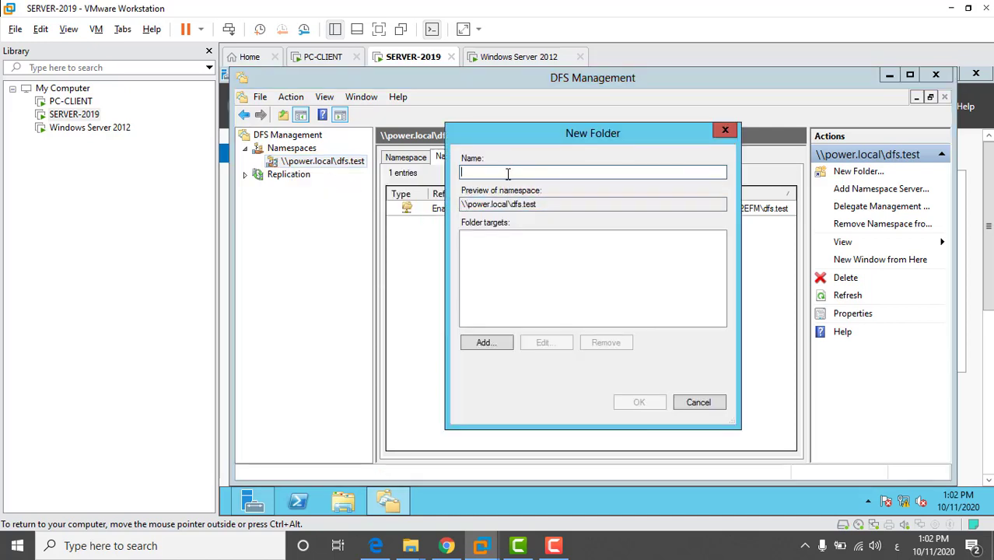
type("marco")
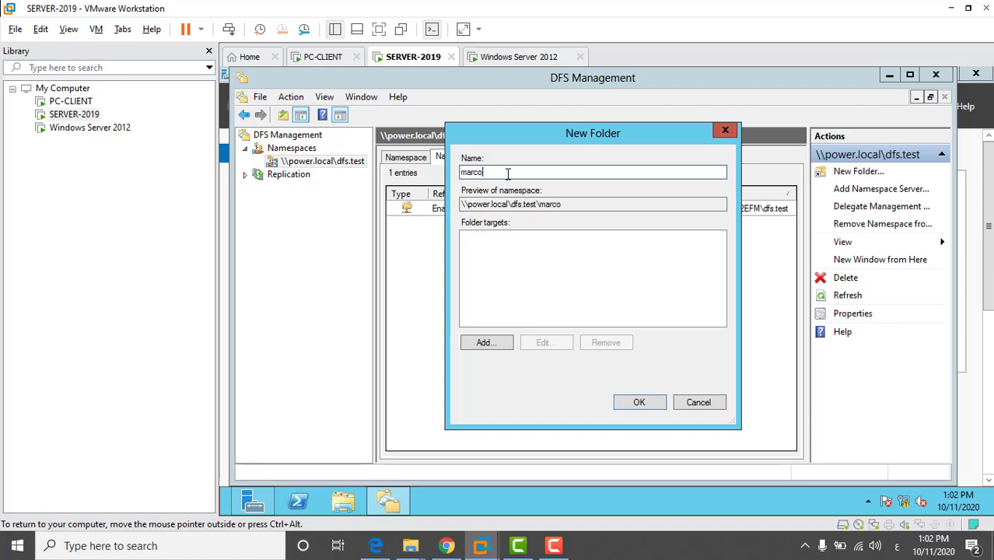
left_click(493, 342)
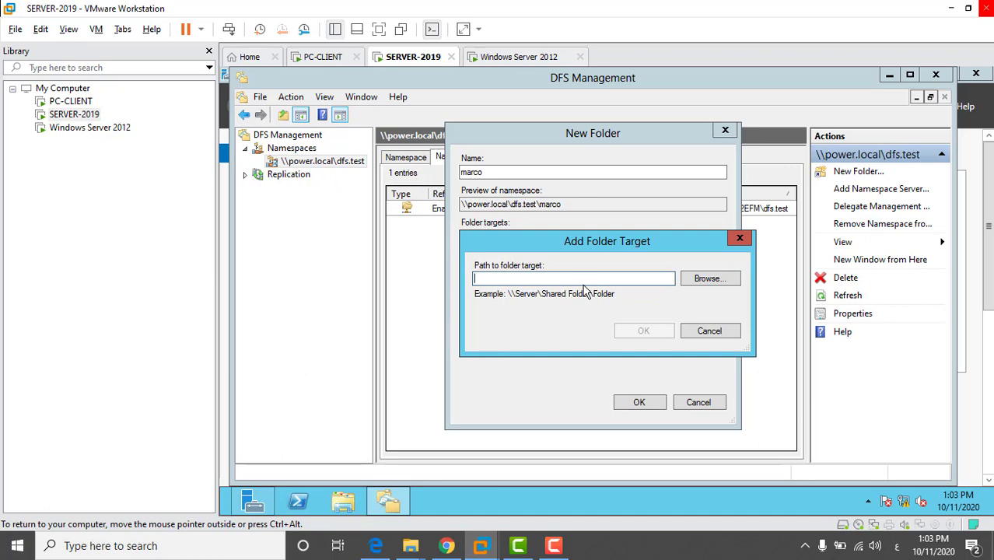
type("\\\\192.168.1.3\\marco")
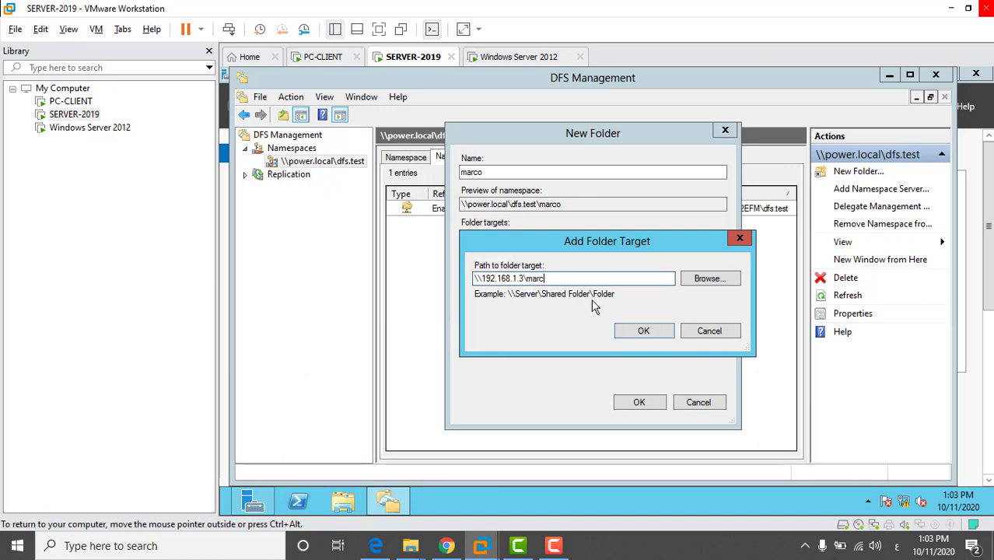
left_click(643, 332)
left_click(639, 404)
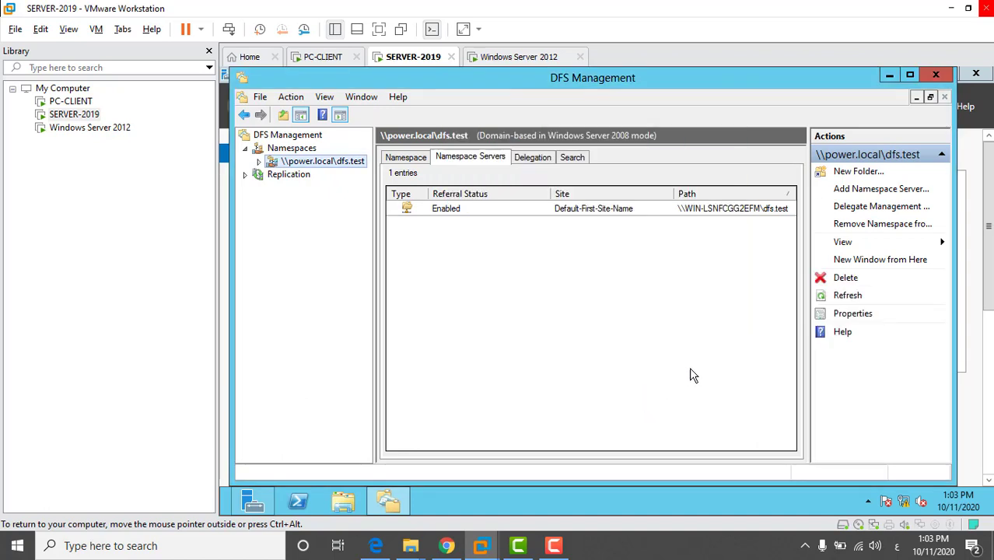
left_click(326, 59)
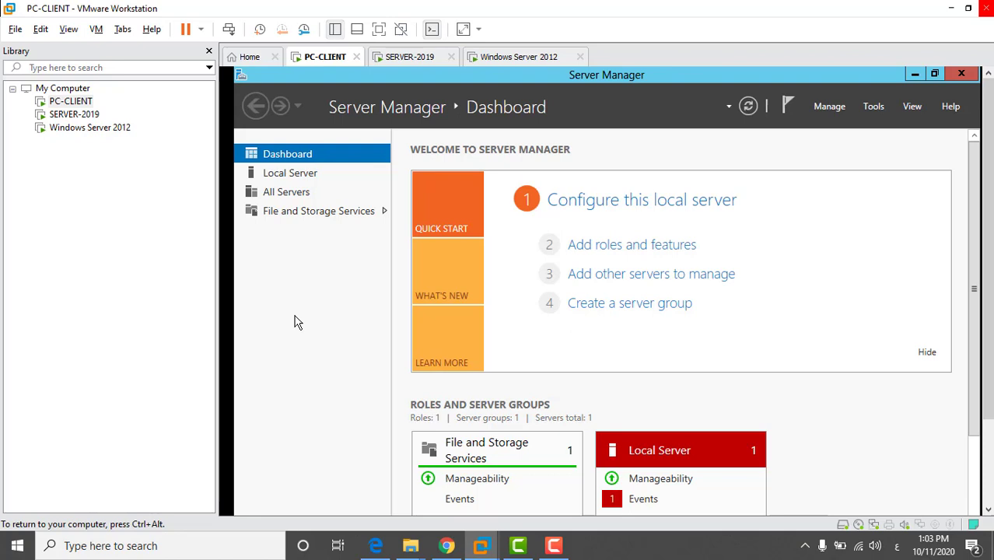
left_click(518, 62)
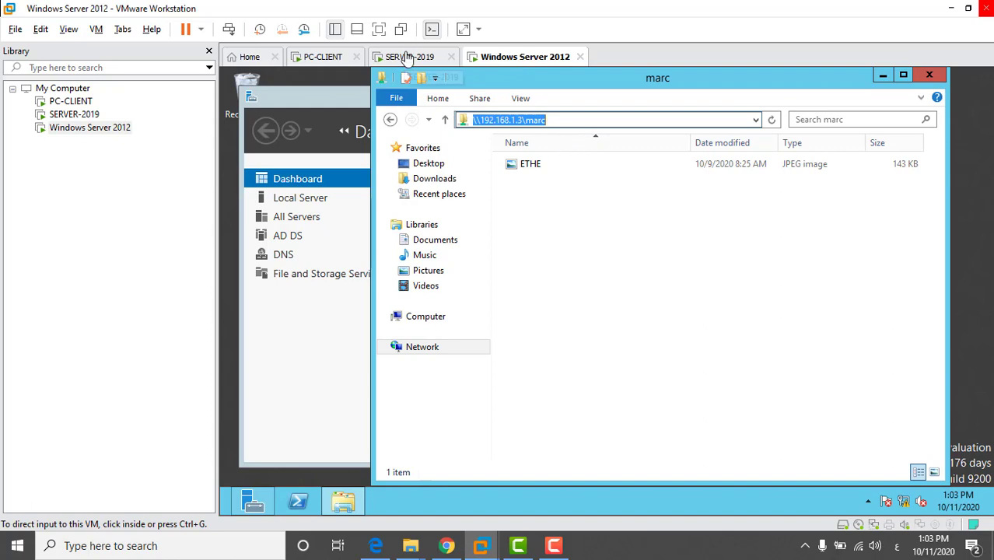
left_click(410, 57)
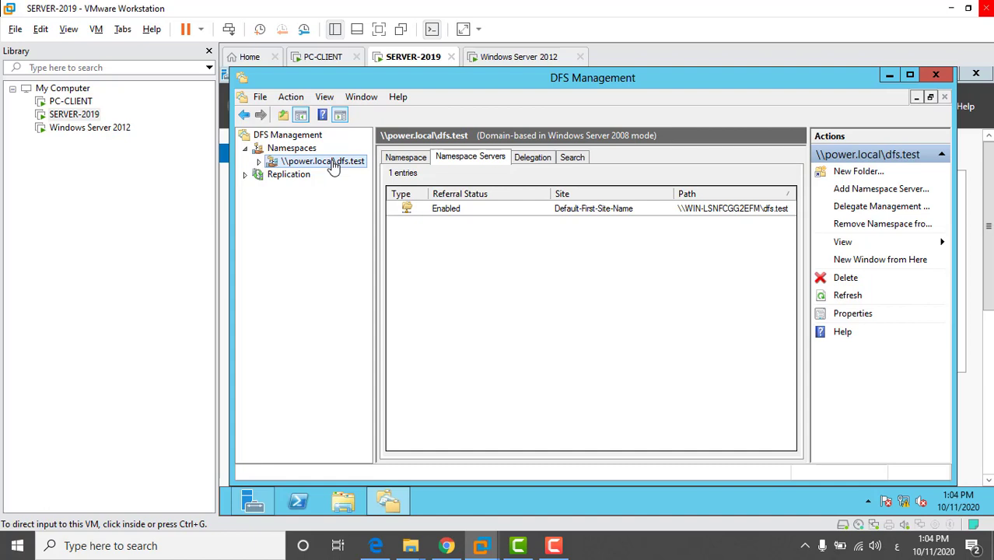
- On PC-CLIENT, open \\power.local\dfs.test through Run and open the ETHE image in its marco folder
left_click(321, 60)
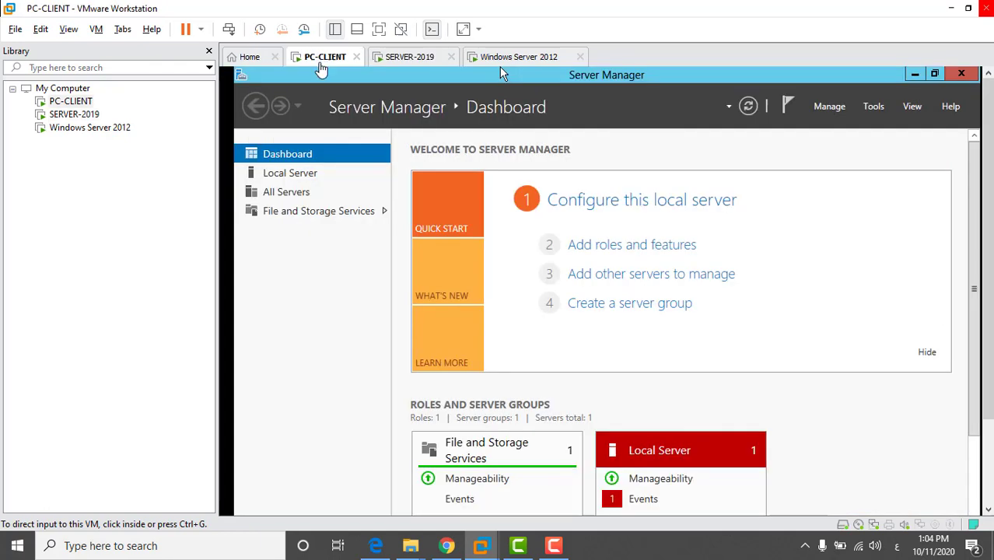
left_click(328, 314)
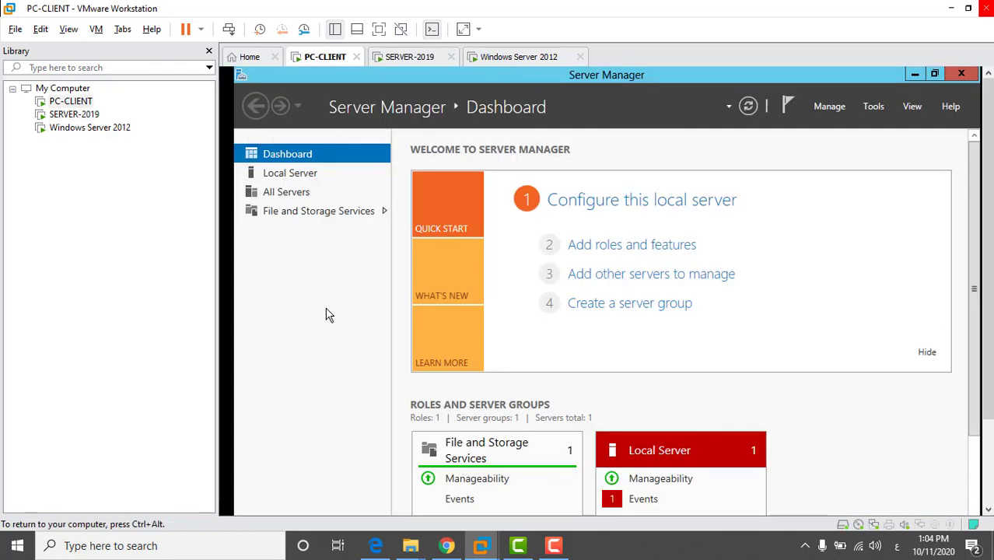
key("super+r")
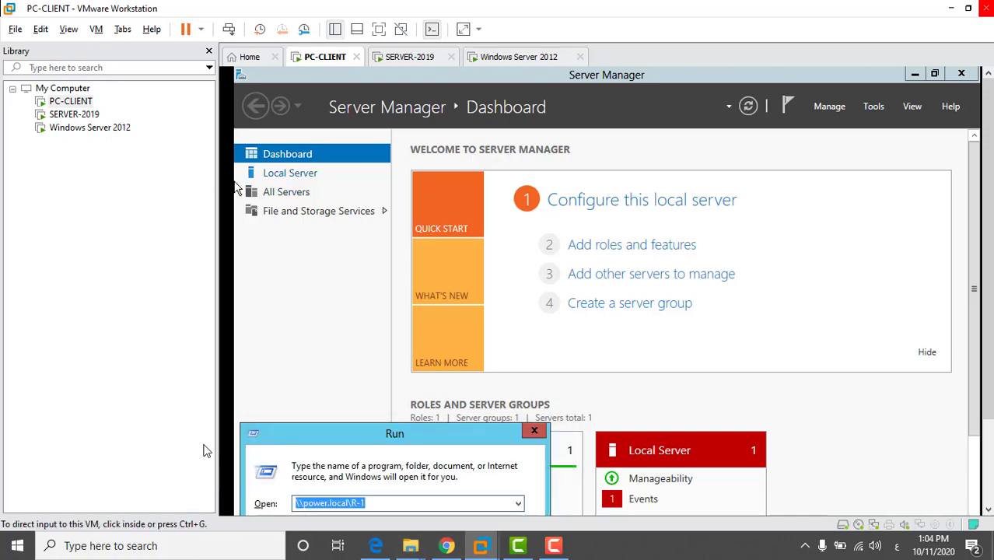
left_click(414, 60)
left_click(305, 55)
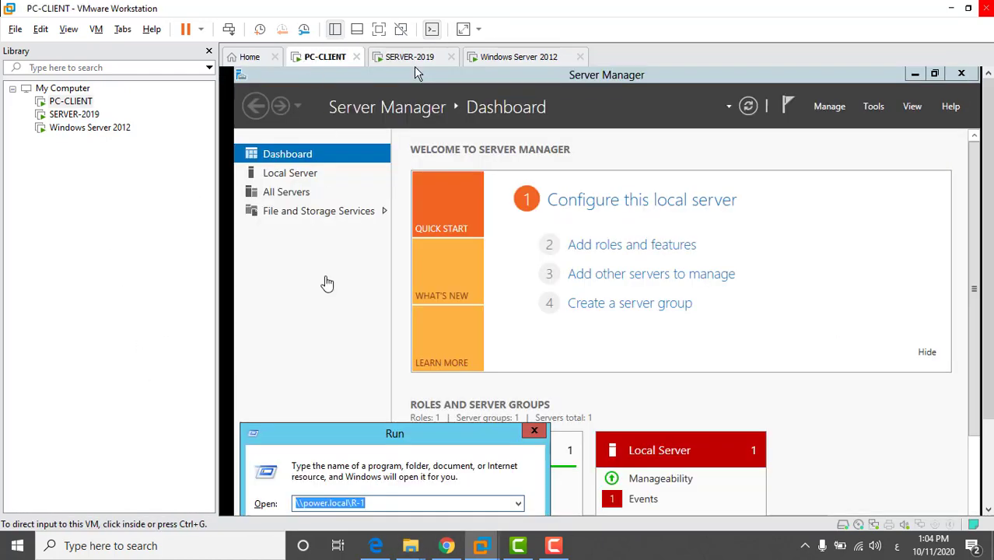
left_click(389, 503)
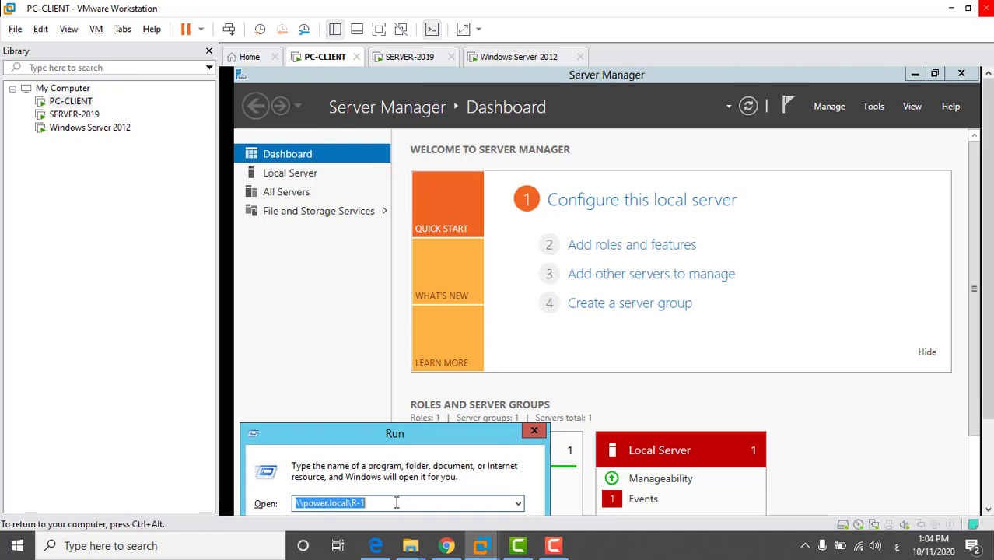
key("BackSpace")
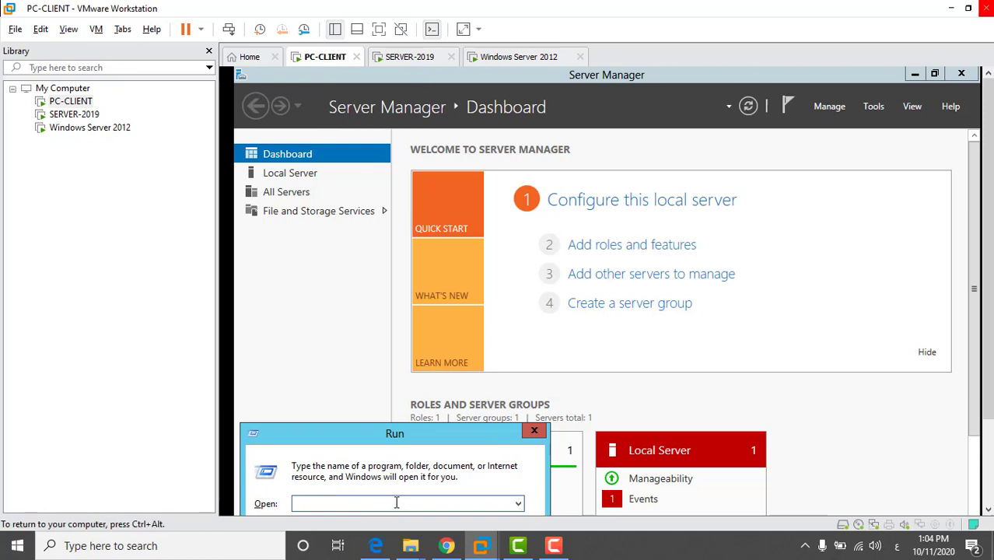
type("\\po")
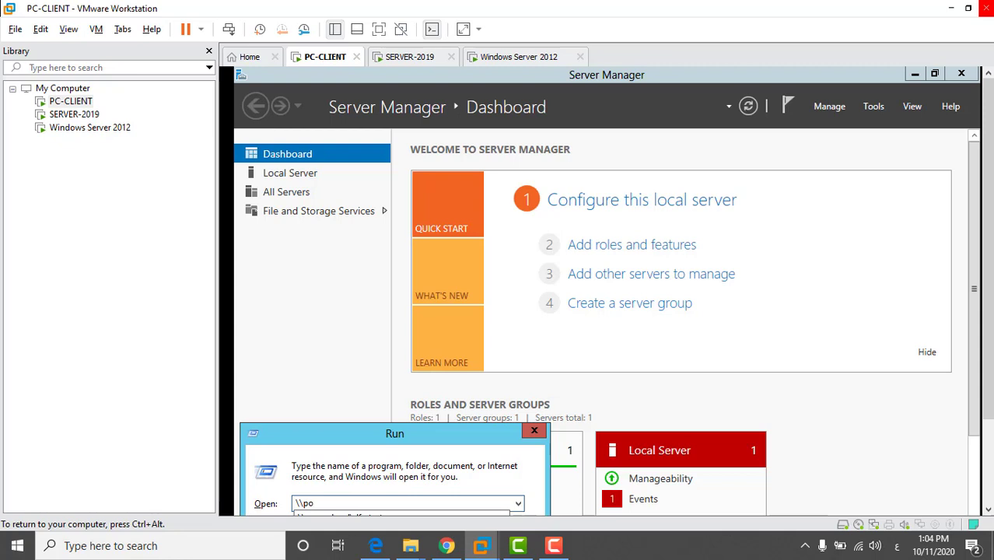
type("wer.local\\dfs.test")
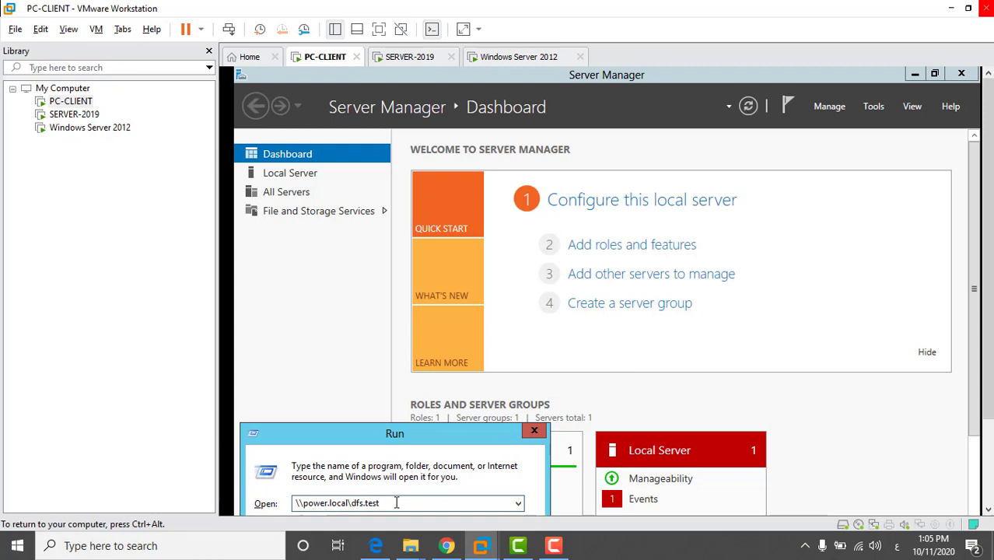
key("Return")
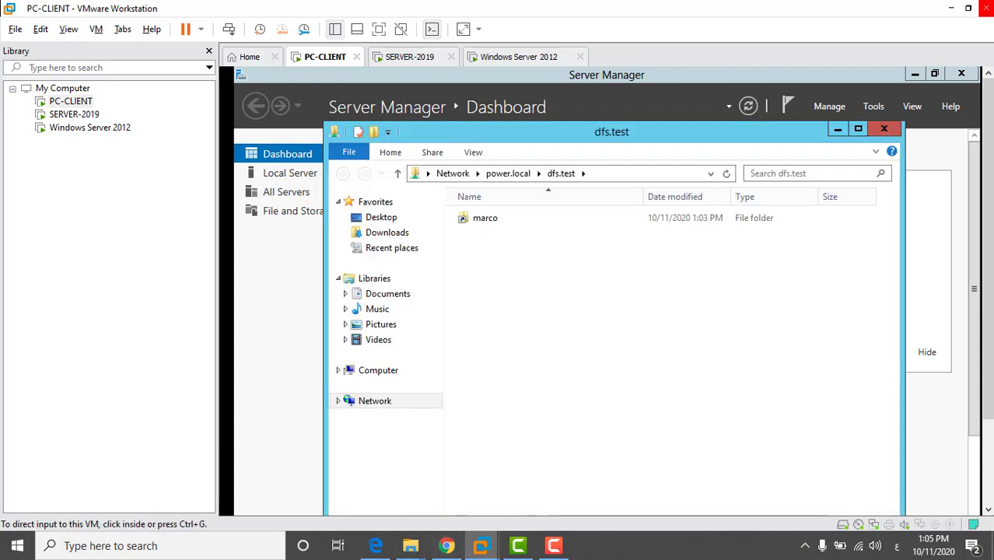
double_click(525, 219)
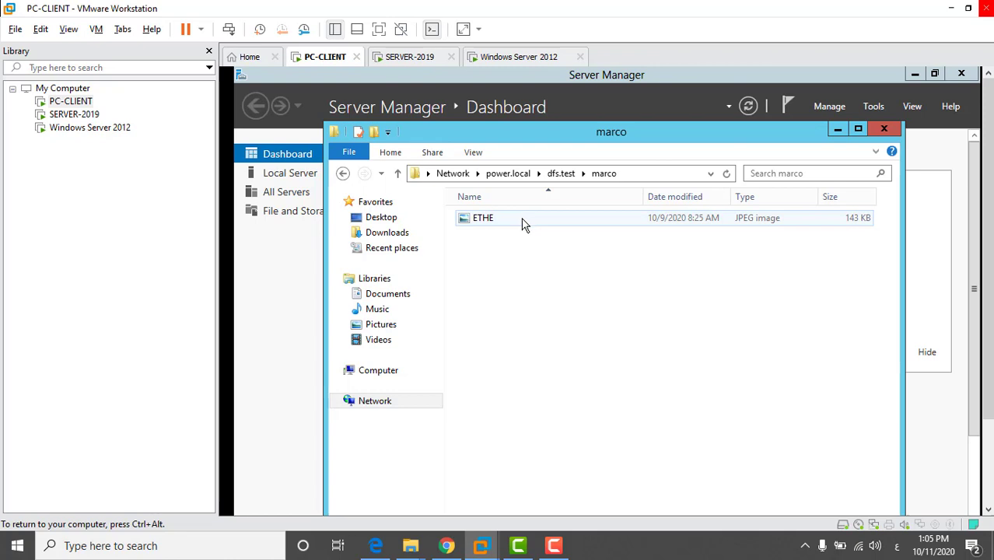
double_click(525, 224)
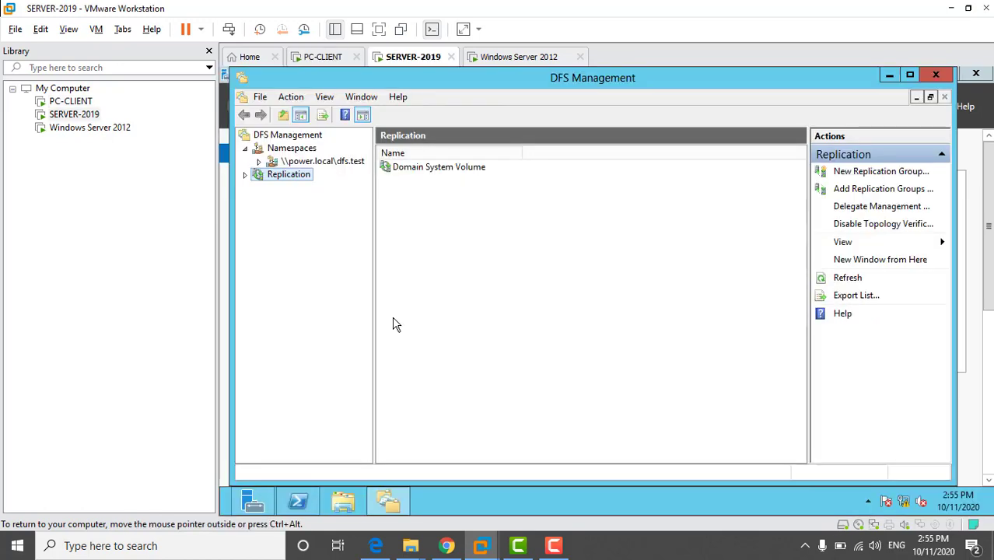
right_click(278, 161)
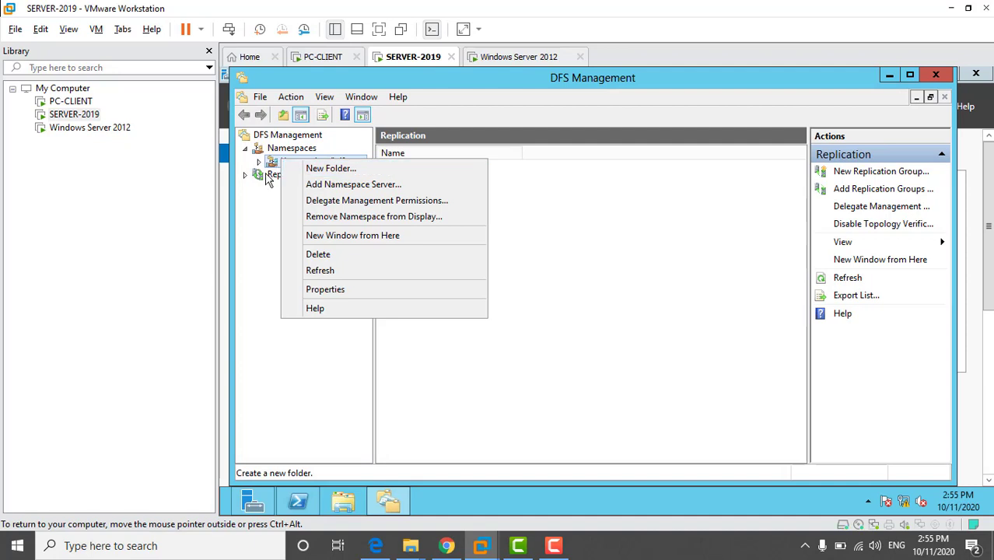
left_click(260, 206)
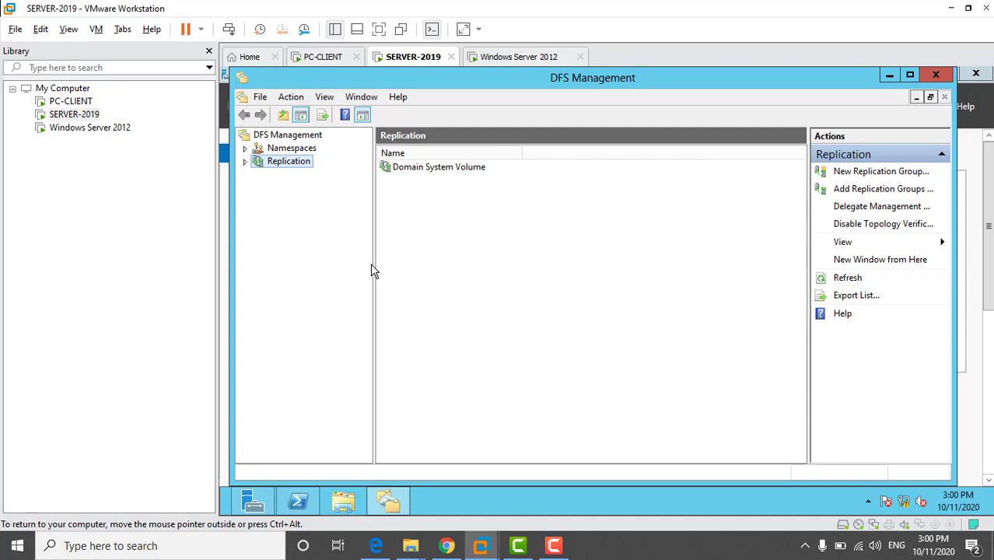
- On SERVER-2019, create a folder named abidjan on Local Disk (C:)
key("super")
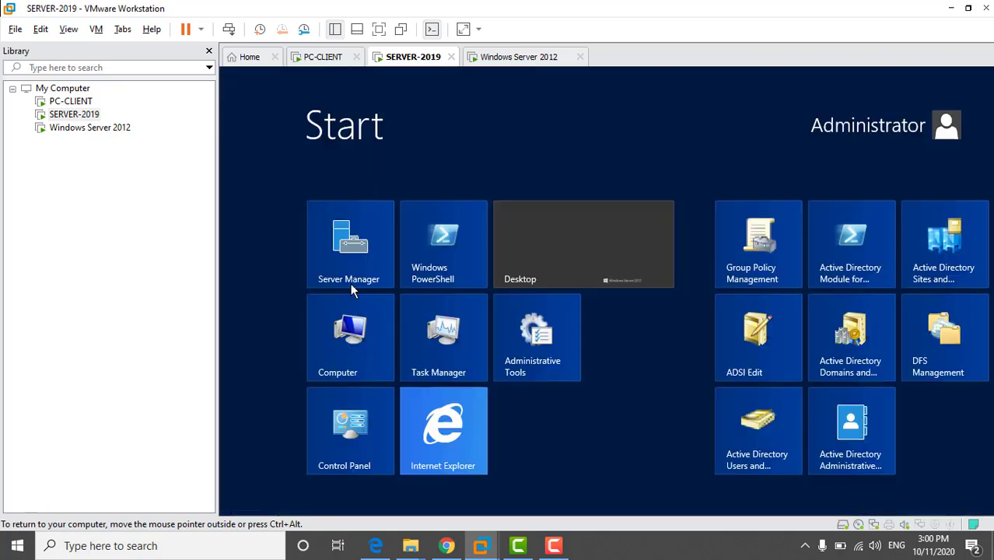
left_click(360, 332)
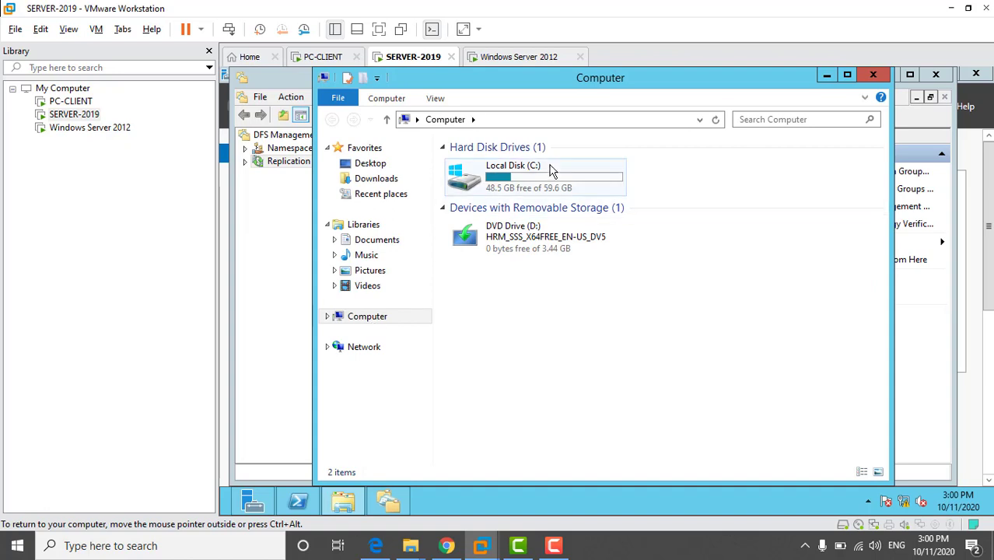
double_click(536, 186)
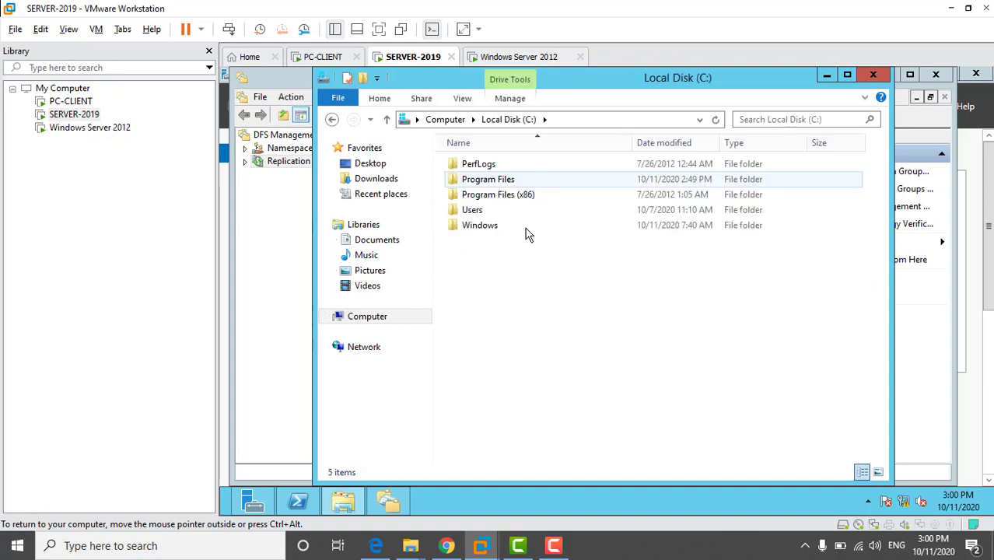
right_click(489, 288)
mouse_move(521, 433)
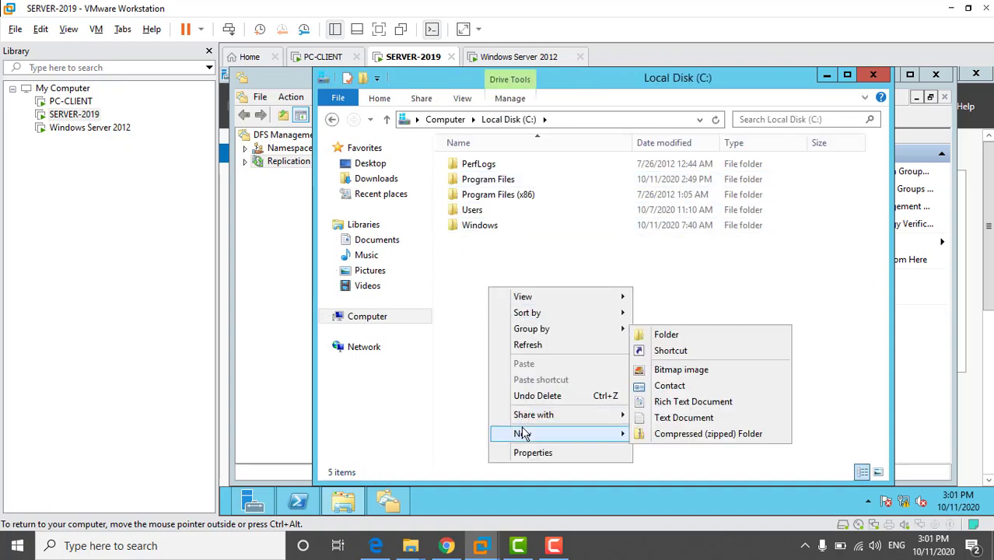
left_click(666, 334)
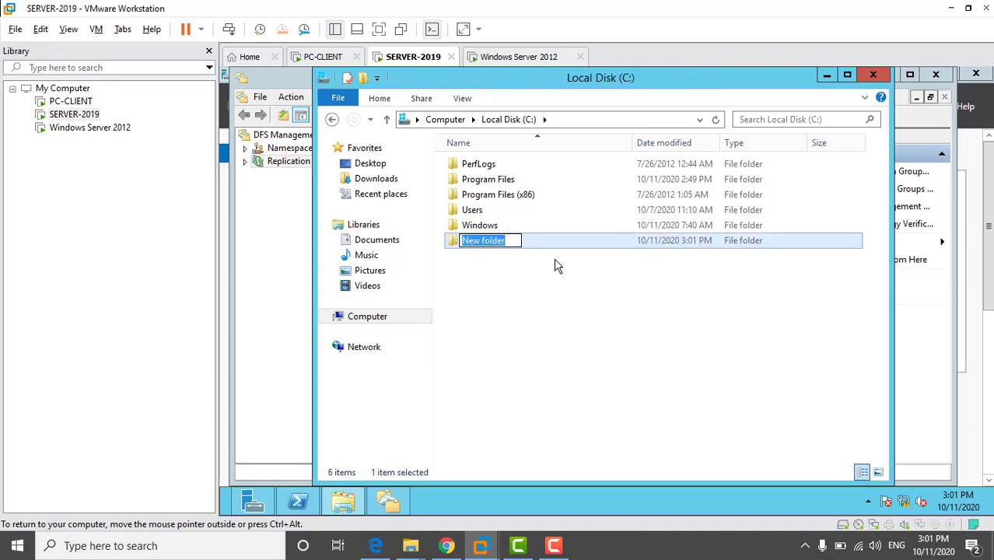
type("abidjan")
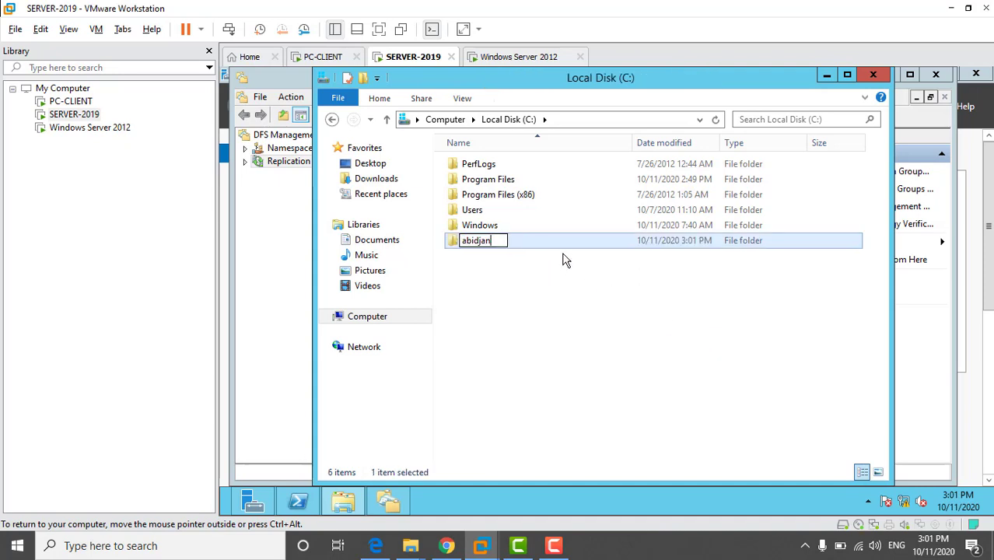
key("Return")
- Create a rich text document named aboisso inside the abidjan folder and return to Local Disk (C:)
double_click(566, 247)
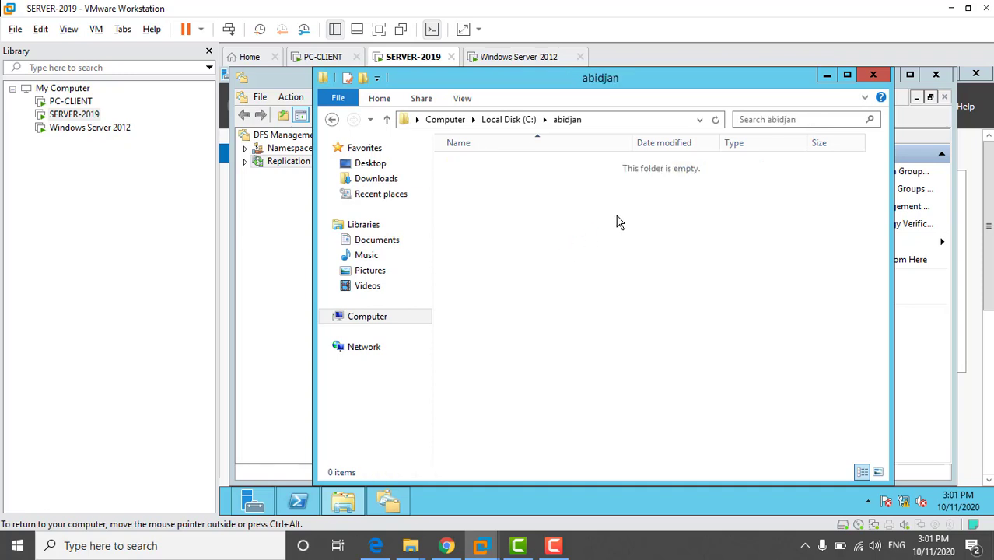
right_click(532, 229)
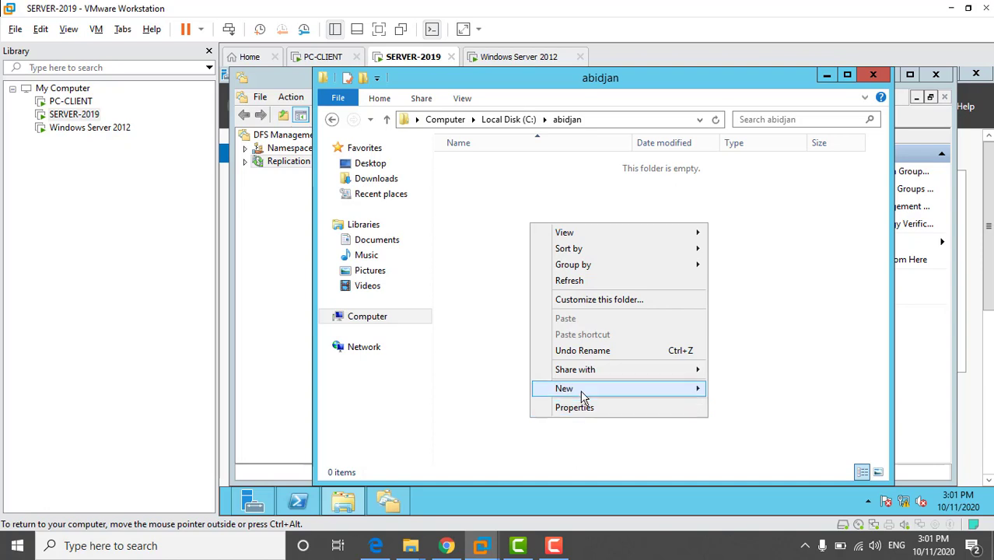
mouse_move(583, 395)
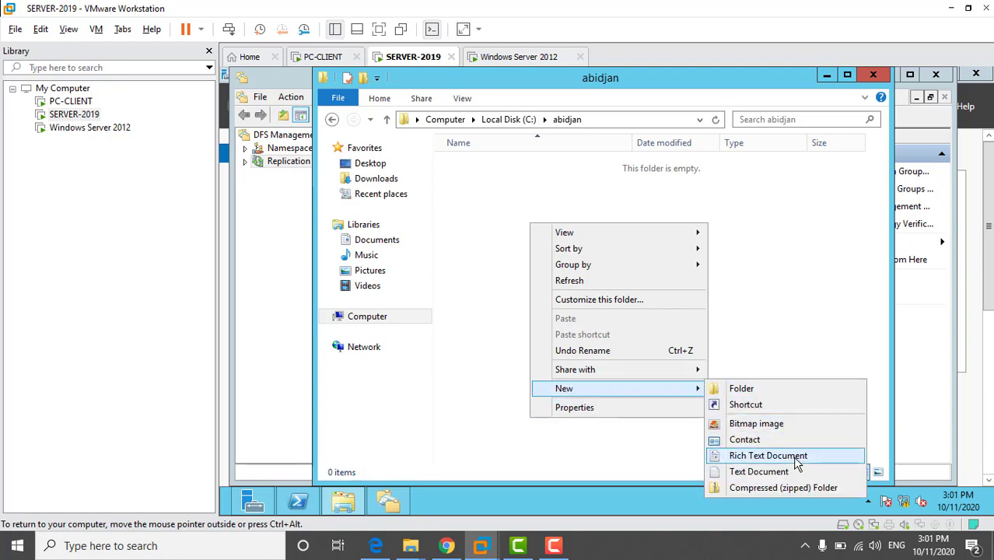
left_click(795, 462)
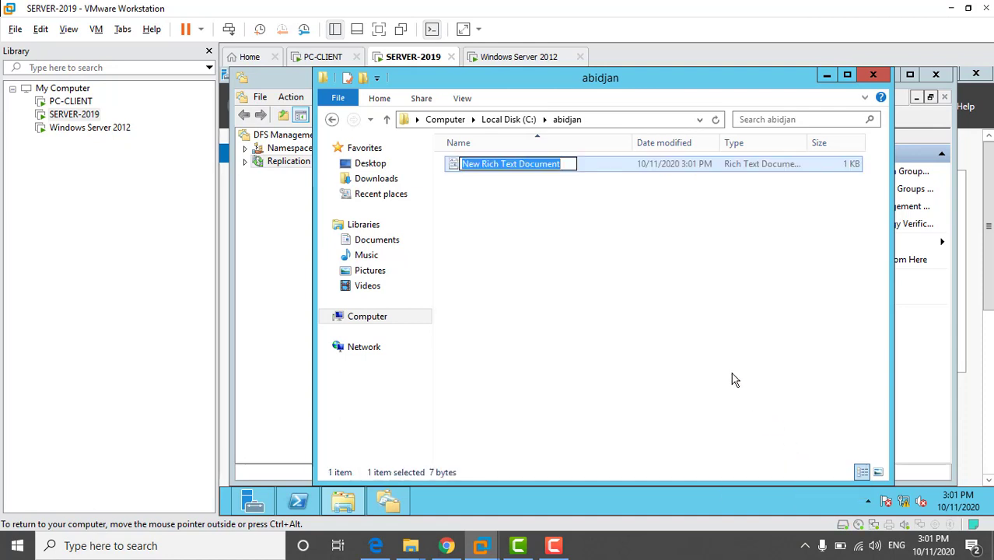
type("aboi")
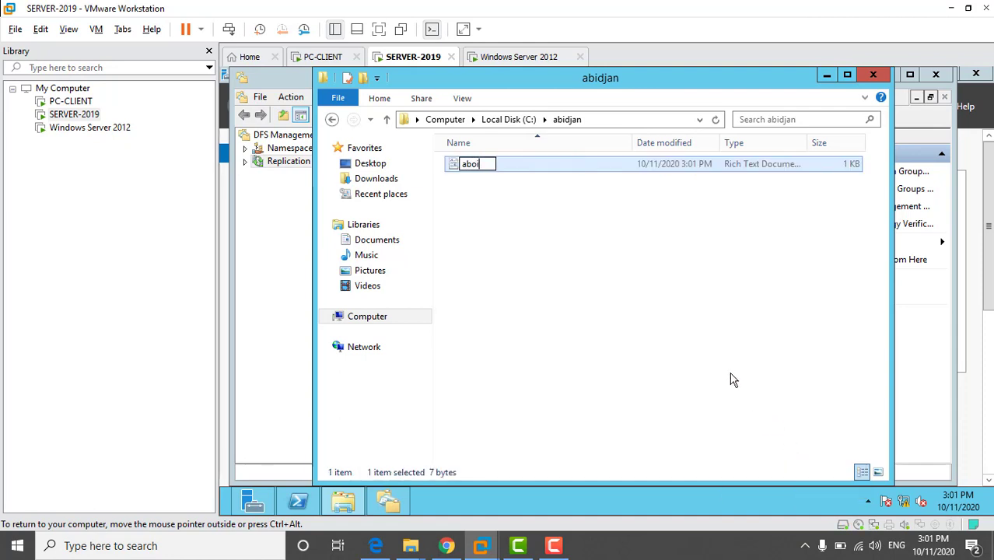
type("sso")
left_click(659, 346)
key("BackSpace")
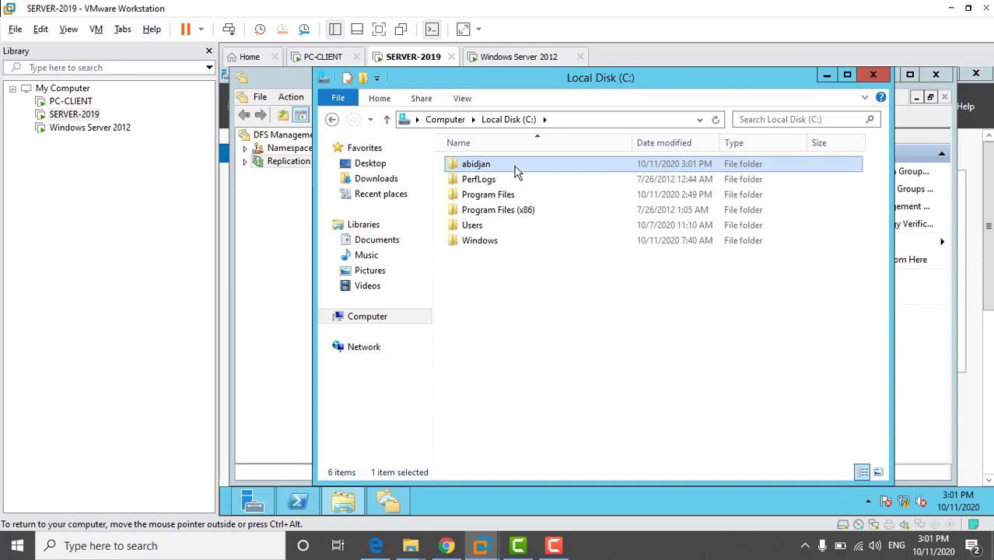
- Share the abidjan folder through Advanced Sharing with the share name abidjan
right_click(517, 171)
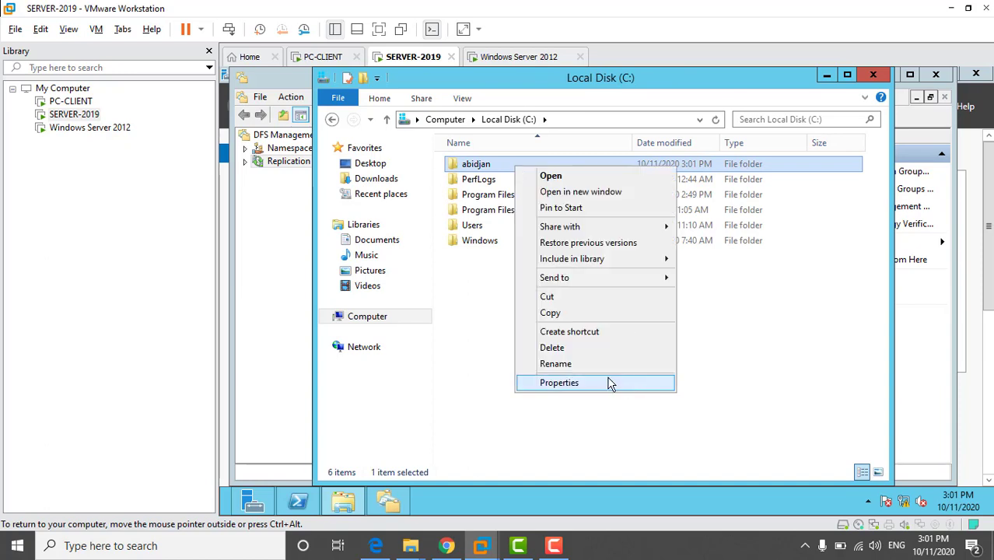
left_click(612, 382)
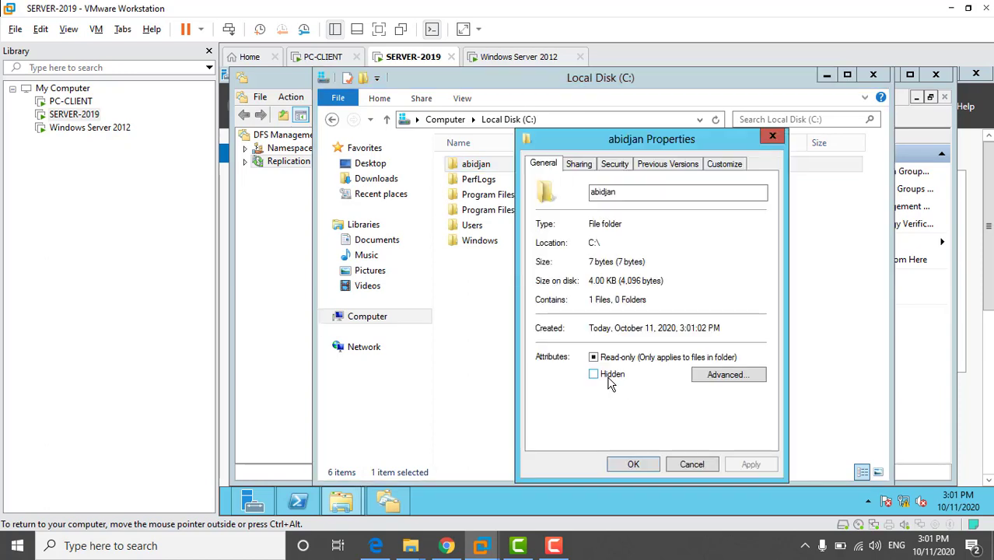
left_click(588, 164)
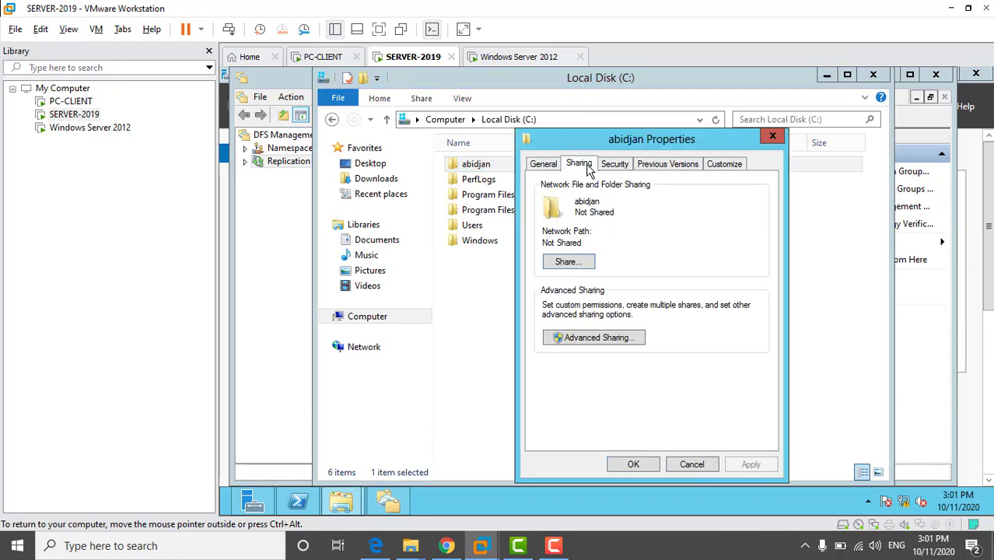
left_click(589, 341)
left_click(543, 190)
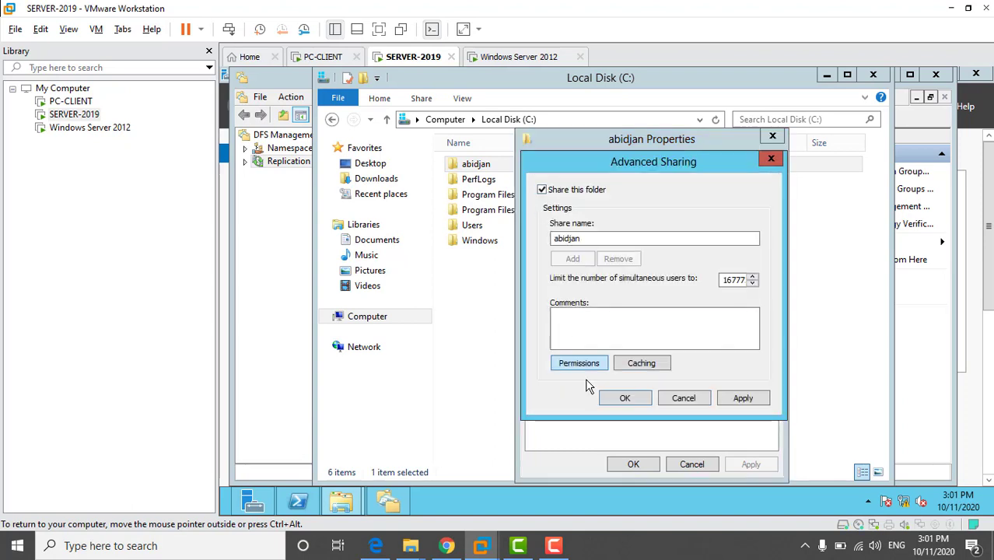
left_click(623, 397)
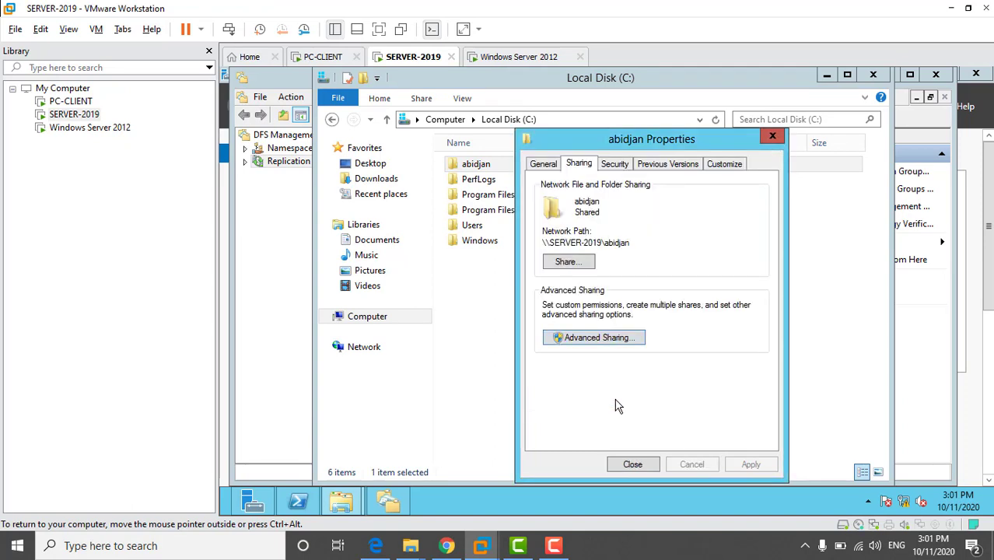
left_click(632, 466)
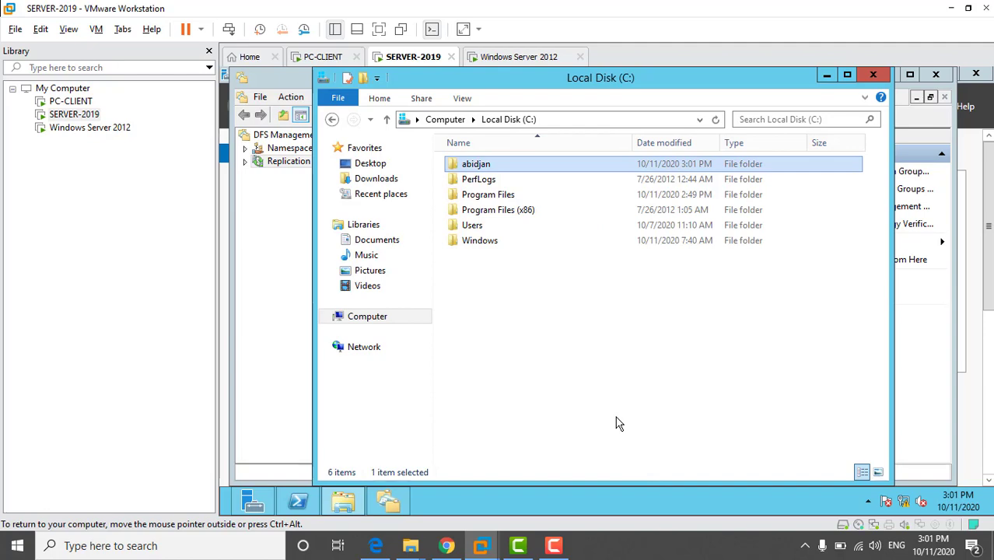
key("Return")
- Switch to the Windows Server 2012 machine and open DFS Management from Server Manager
left_click(529, 57)
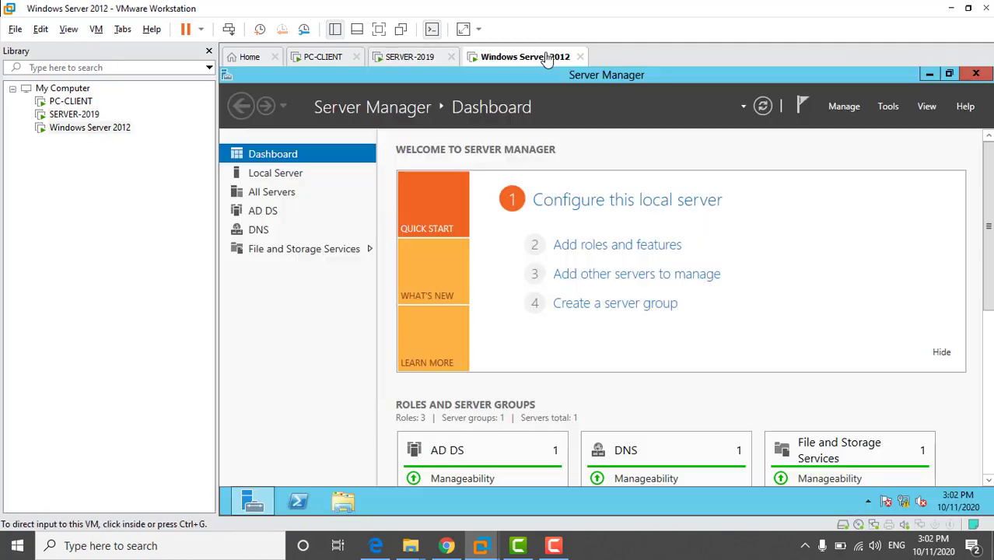
left_click(889, 107)
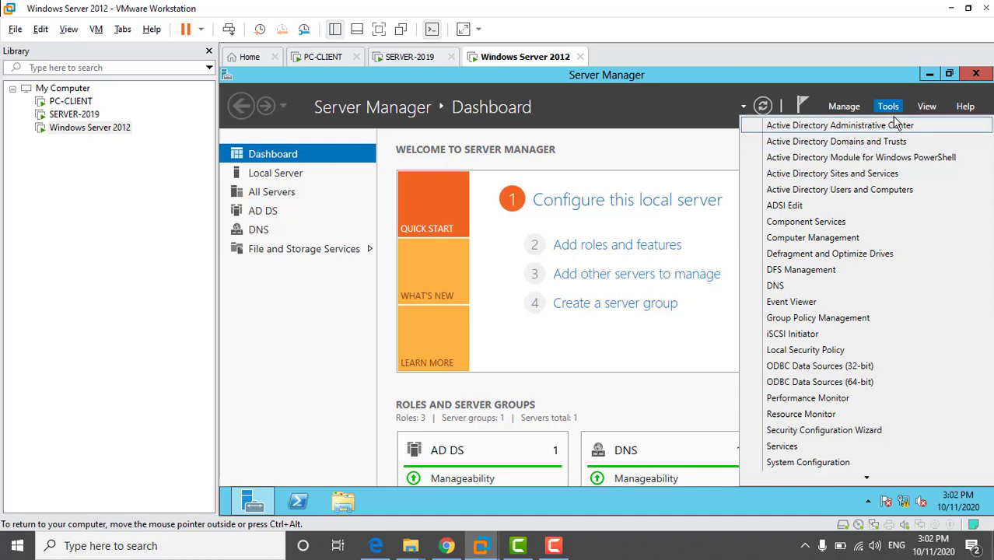
left_click(833, 270)
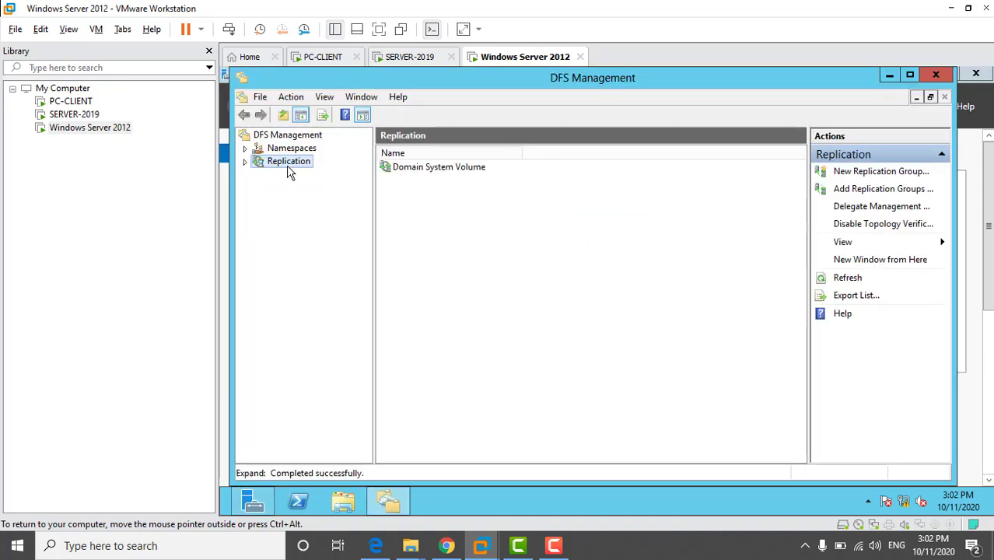
- Start a new multipurpose replication group named king in the power.local domain
right_click(289, 162)
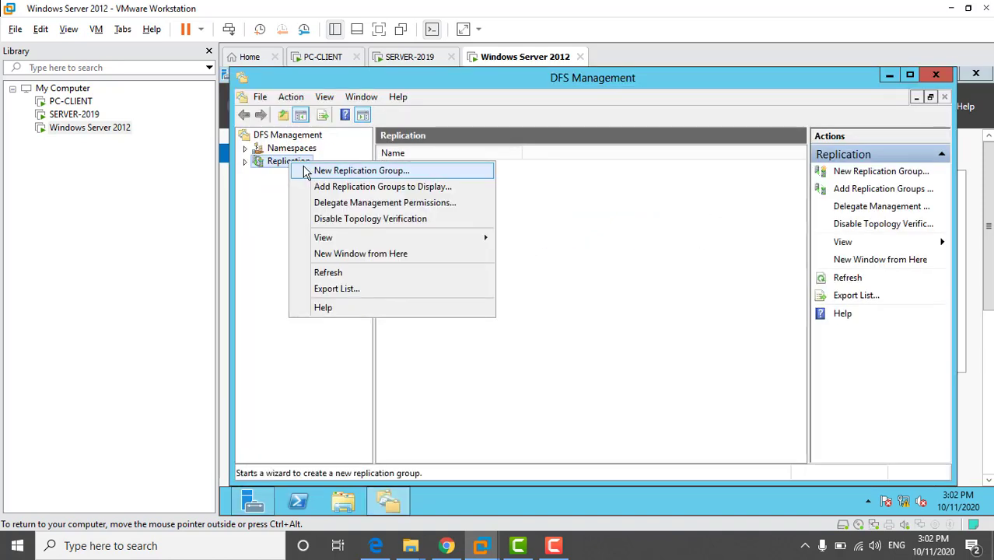
left_click(305, 171)
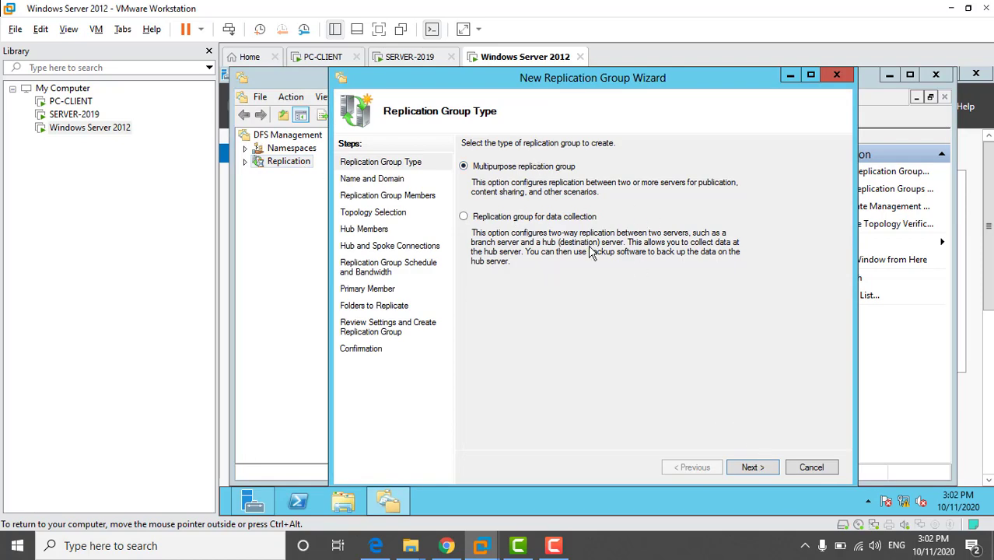
left_click(752, 467)
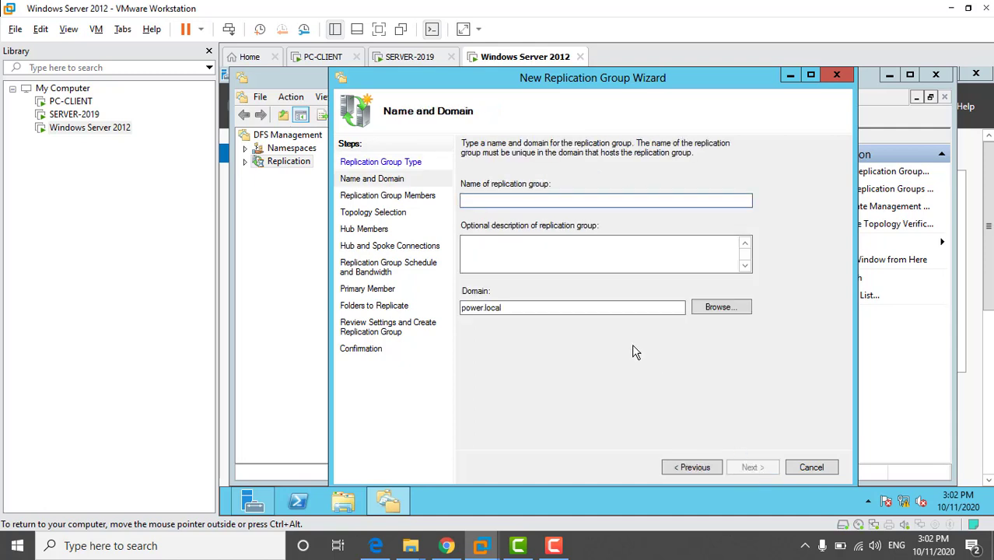
left_click(550, 200)
type("k")
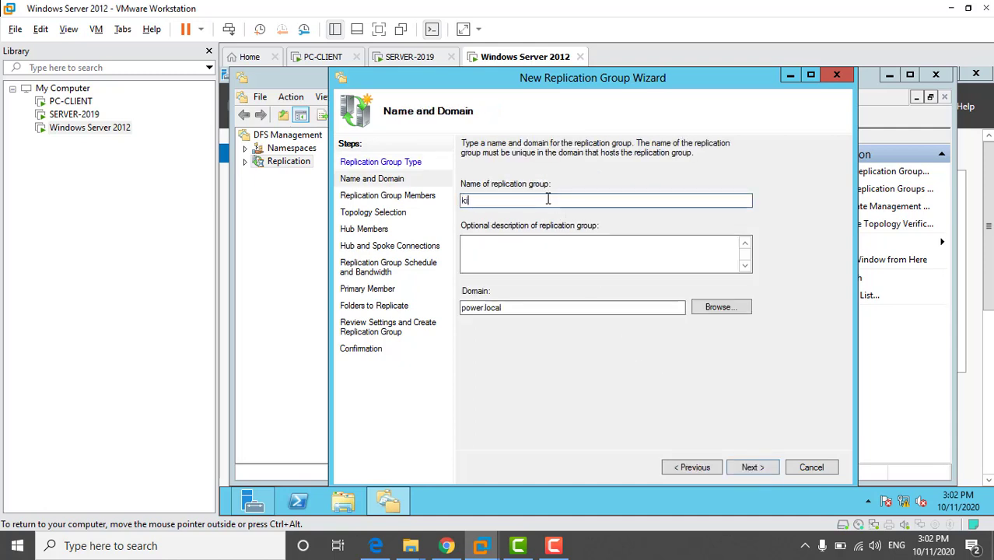
type("ing")
left_click(752, 468)
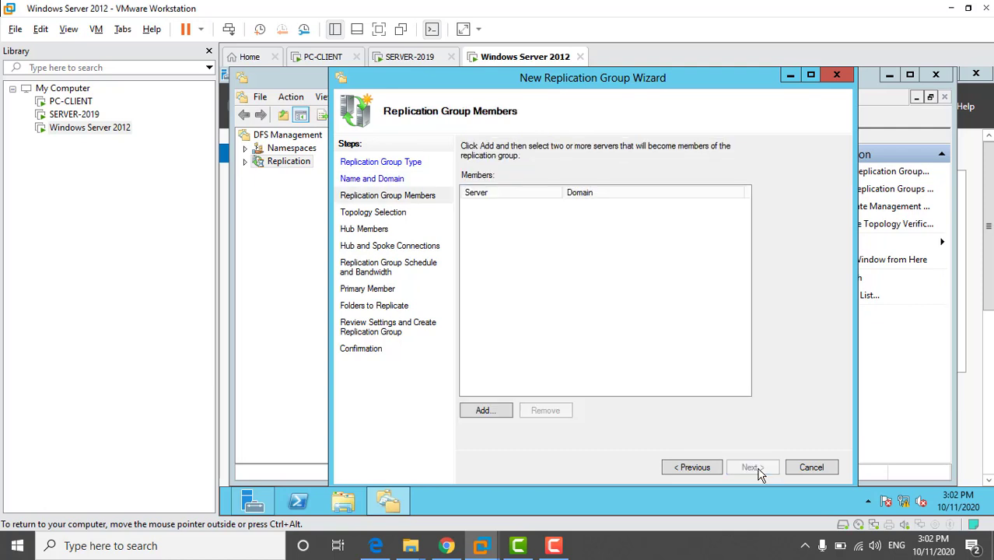
- Find the domain's computers and add SERVER-2019 and WIN-LSNFCGG2EFM as members of the replication group
left_click(486, 411)
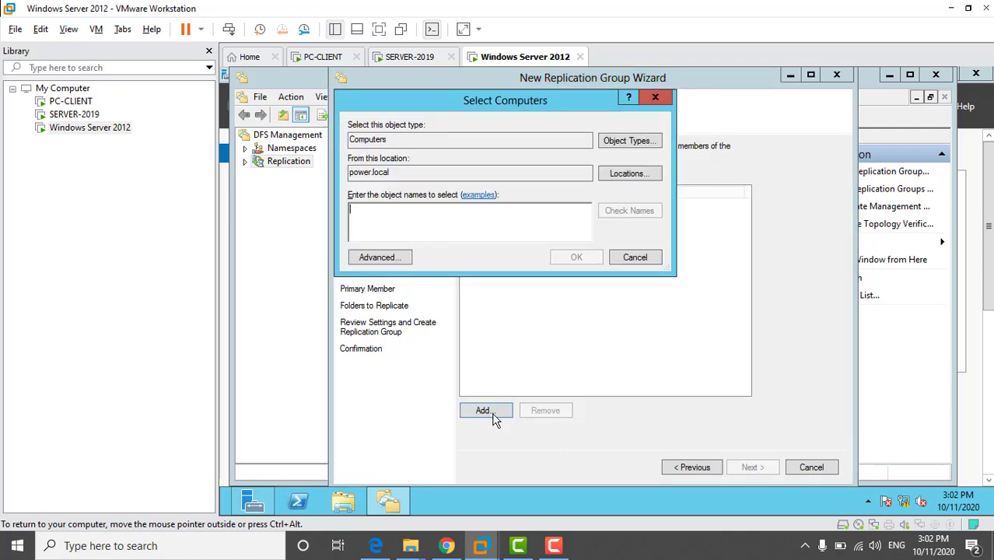
left_click(379, 257)
left_click(672, 218)
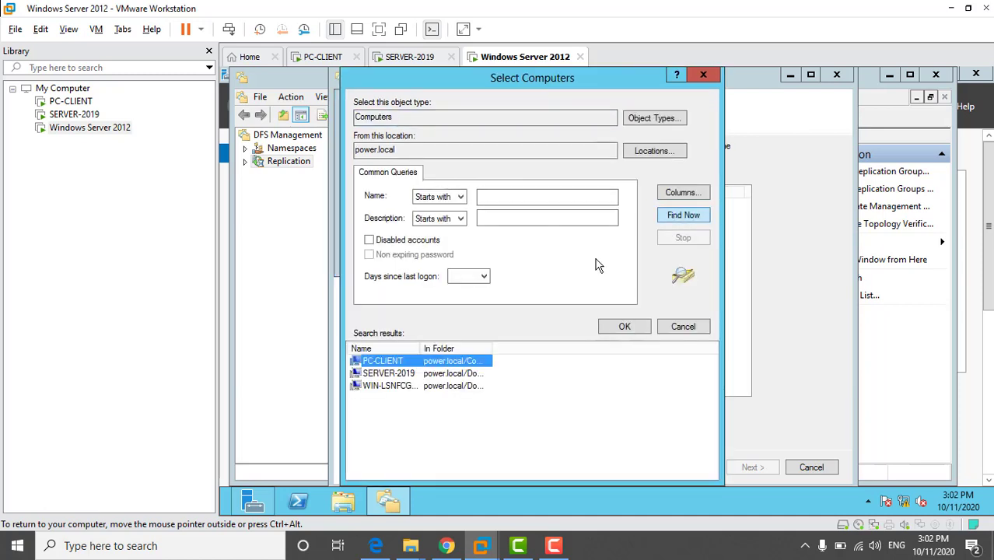
left_click(519, 392)
left_click(459, 375)
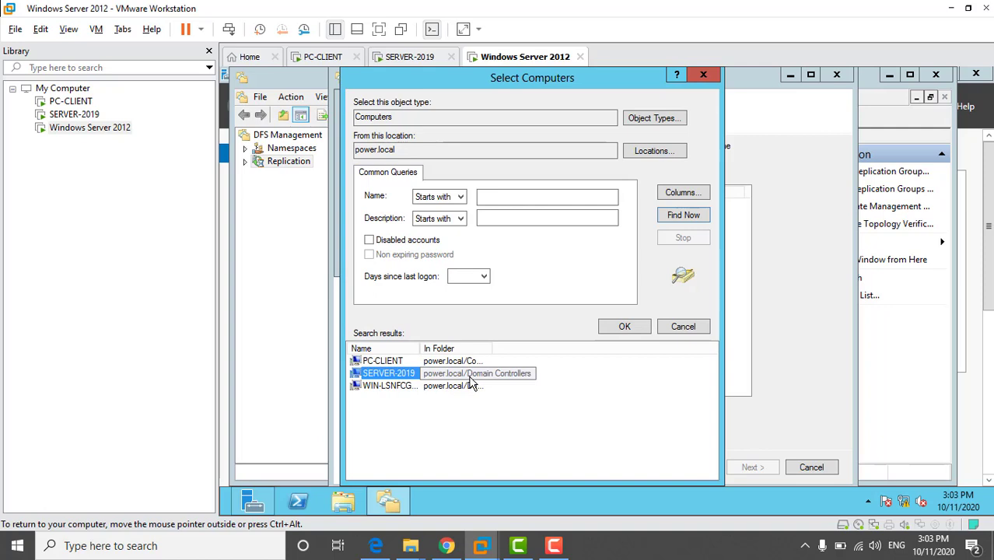
left_click(468, 387, "ctrl")
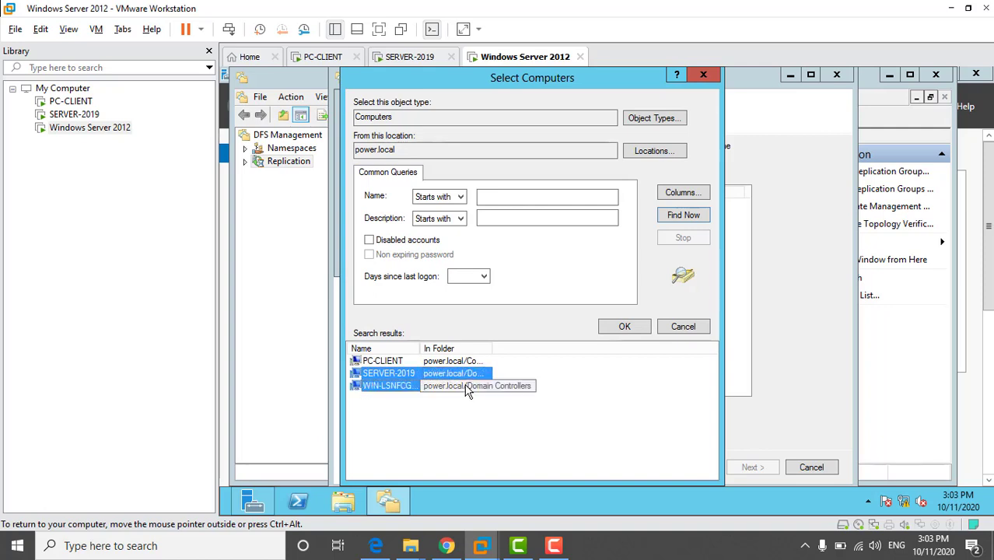
left_click(624, 327)
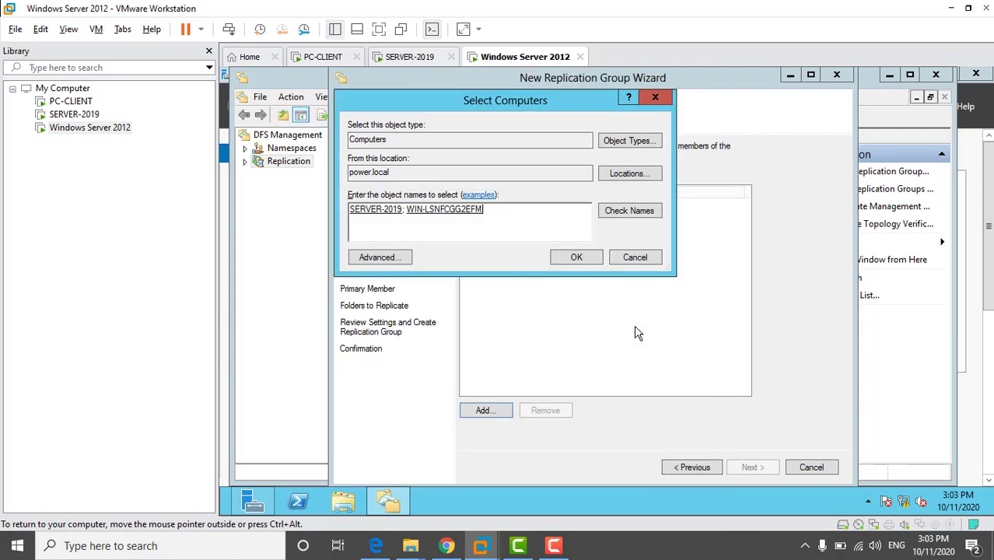
left_click(576, 258)
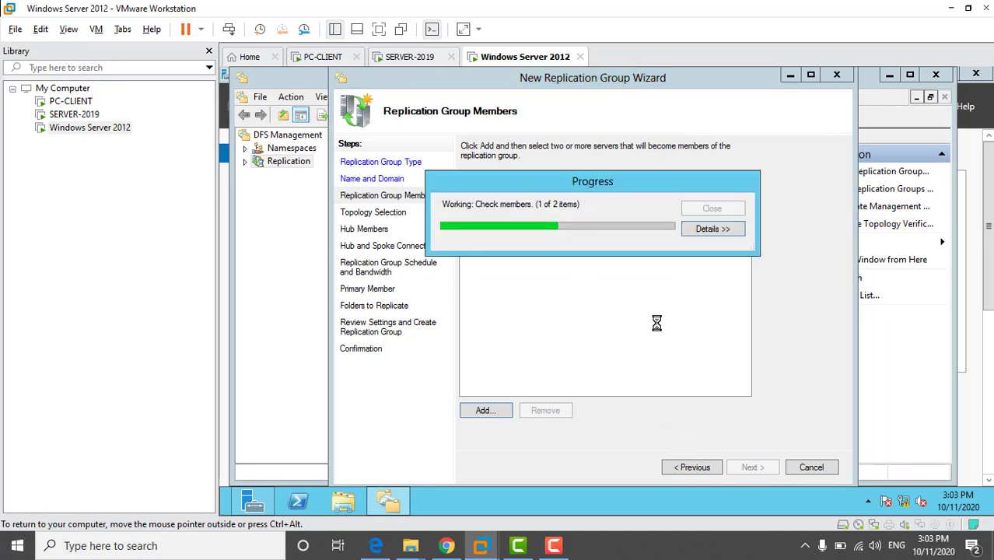
left_click(750, 468)
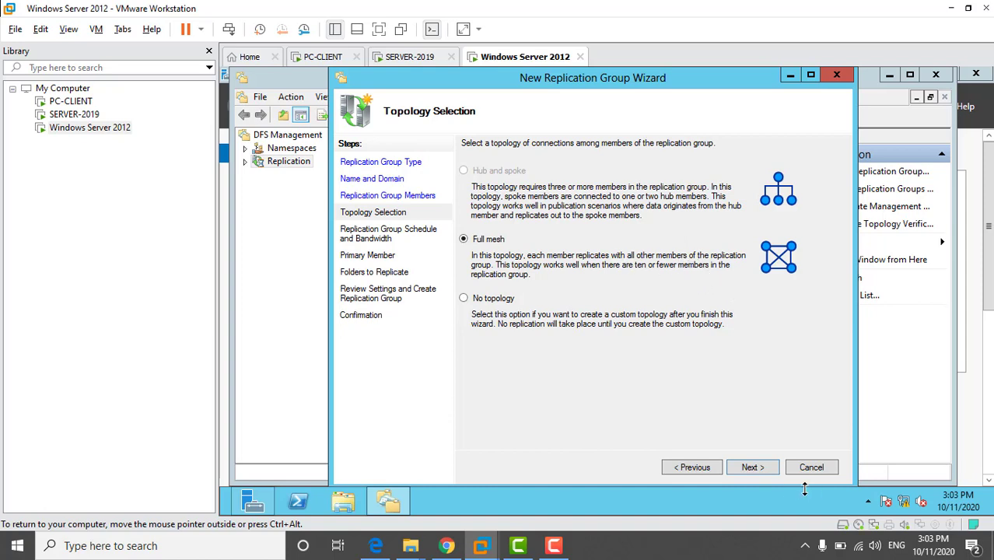
- Accept the full mesh topology and choose replication during specified days and times, continuing with an empty schedule
left_click(751, 467)
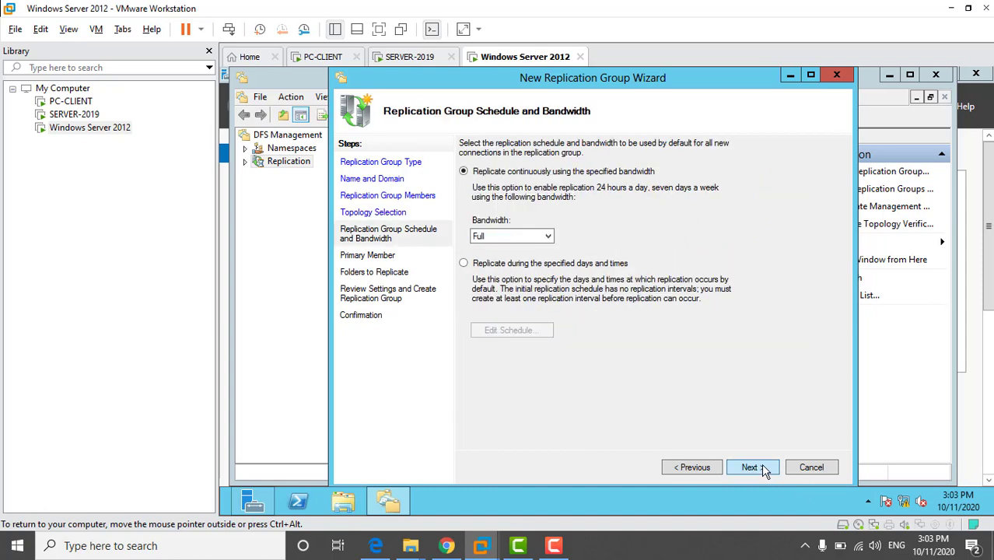
left_click(550, 237)
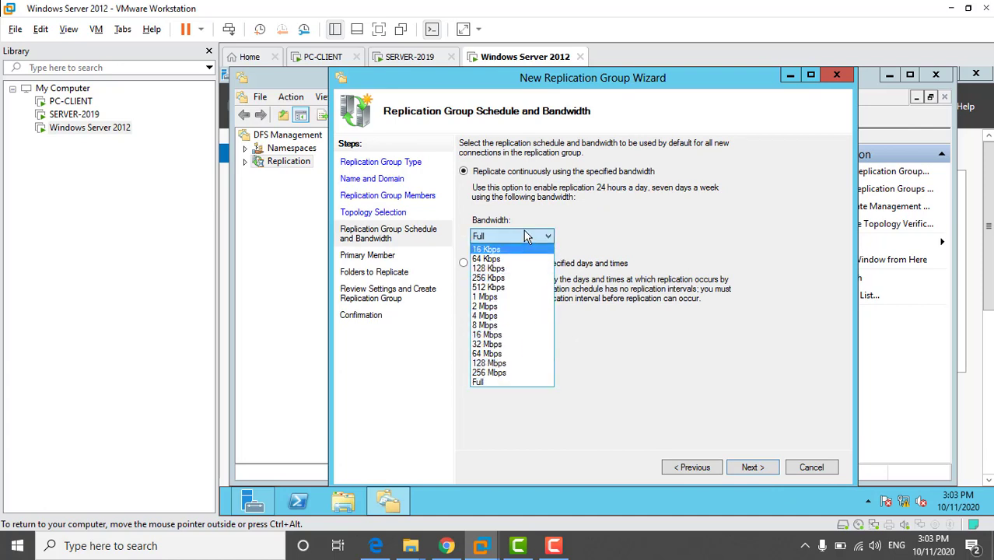
left_click(525, 233)
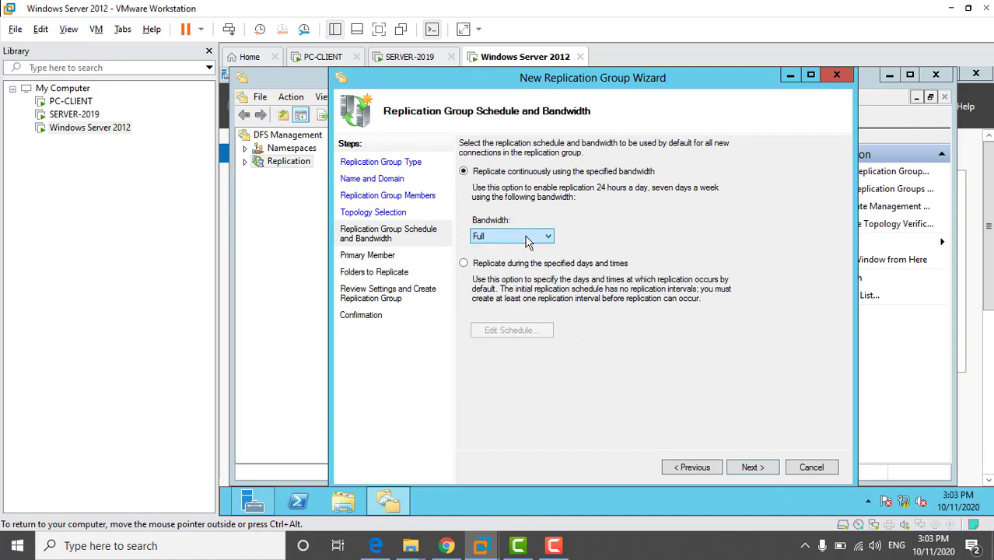
left_click(464, 264)
left_click(503, 335)
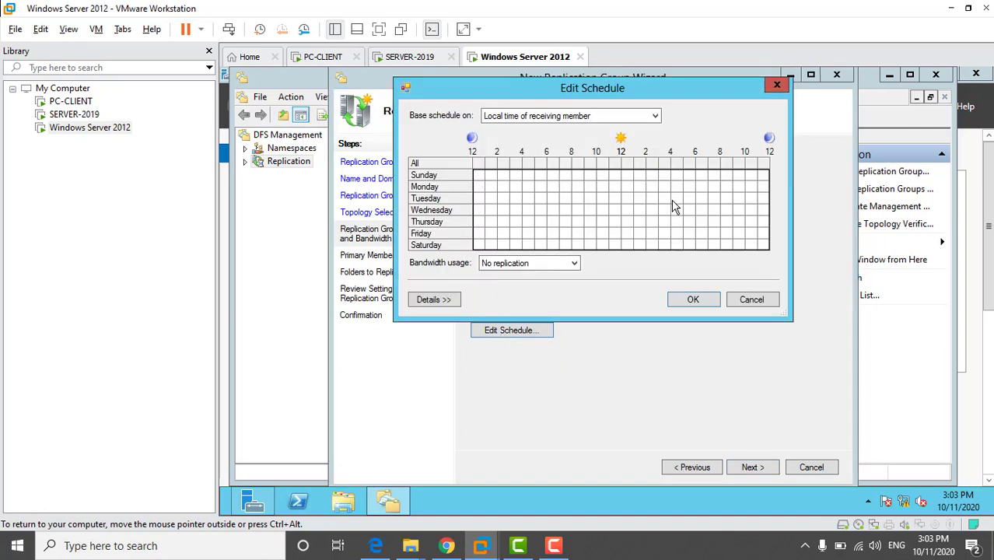
left_click(573, 263)
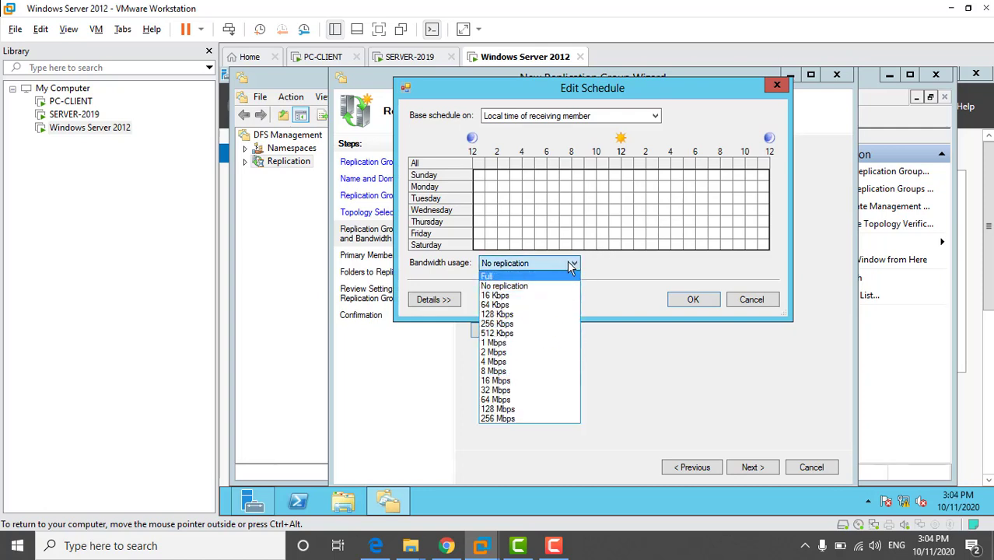
left_click(571, 267)
left_click(751, 302)
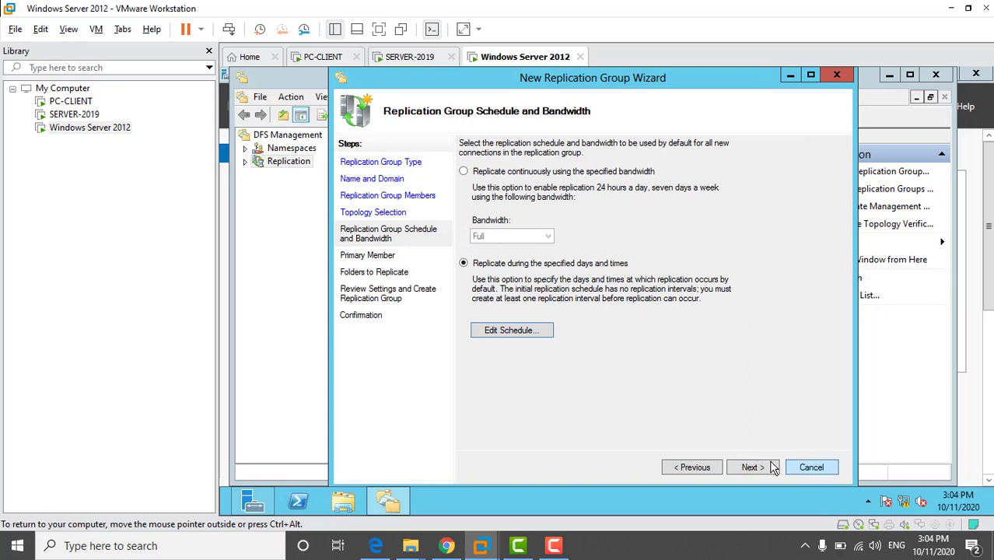
left_click(751, 468)
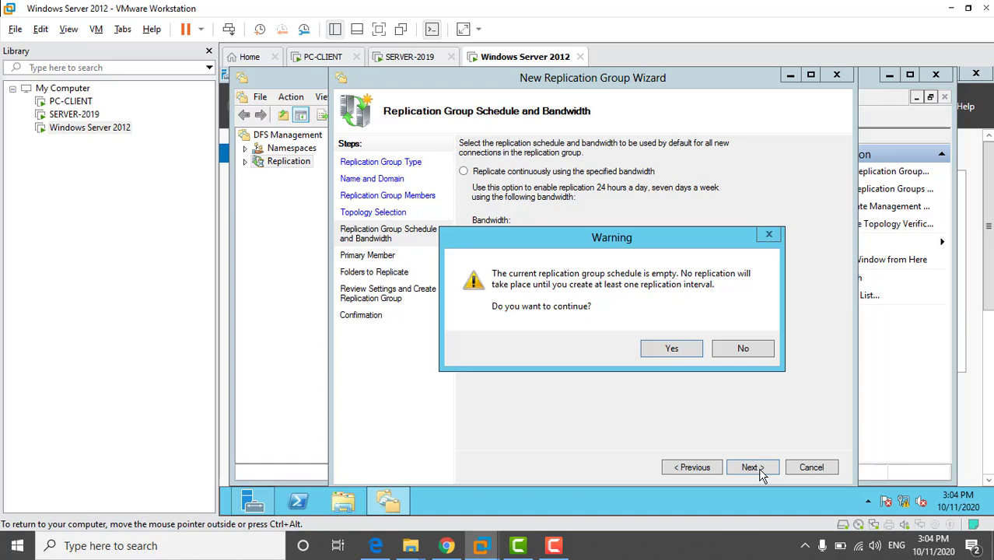
left_click(670, 349)
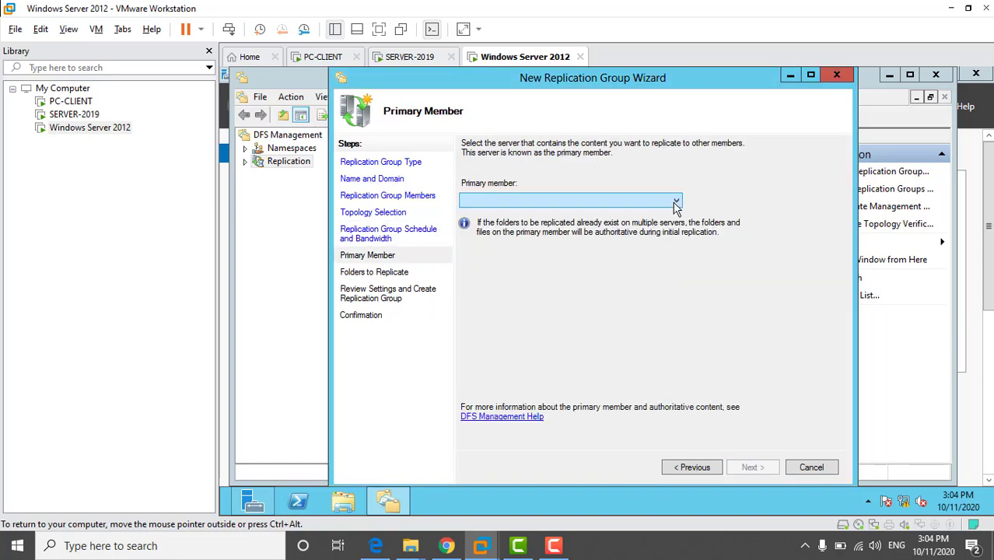
- Set SERVER-2019 as the primary member of the replication group
left_click(675, 202)
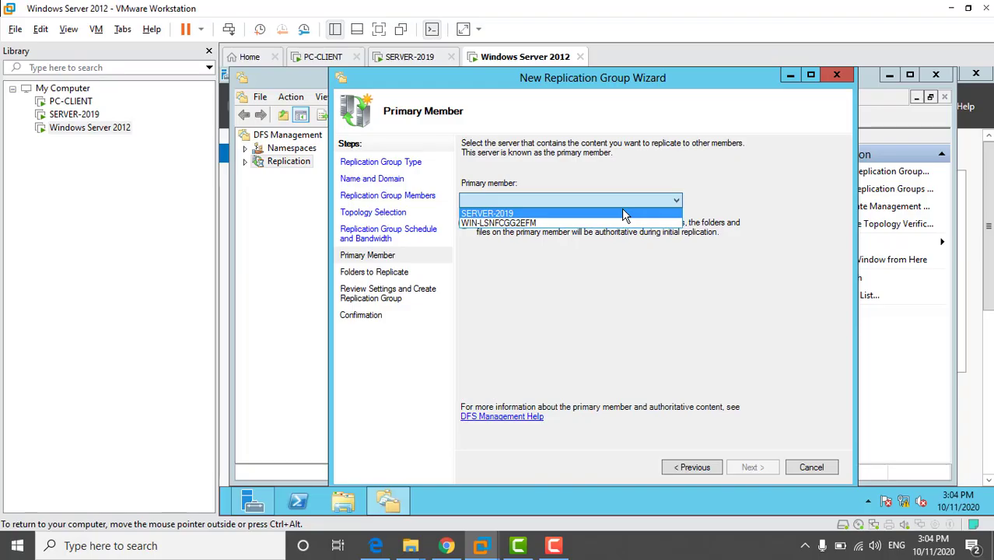
left_click(622, 210)
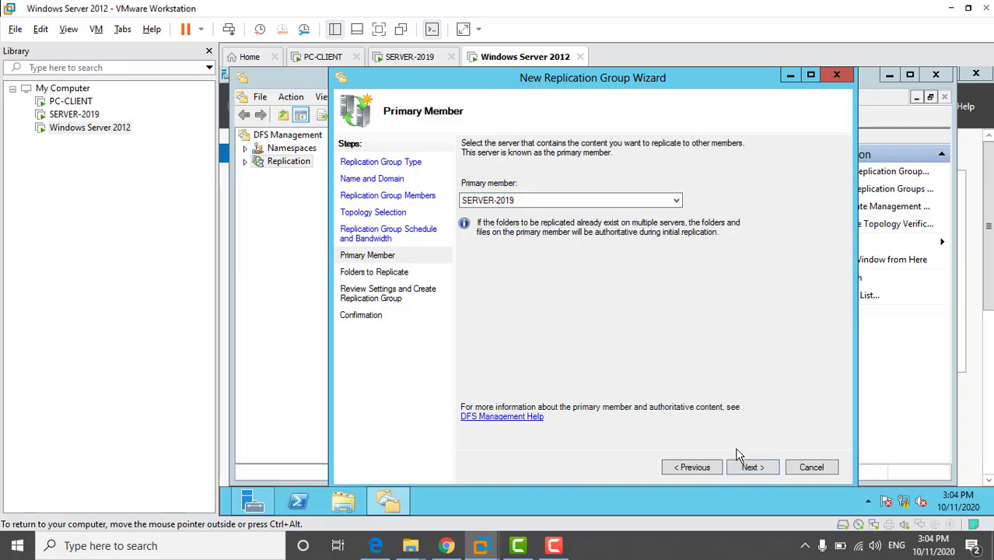
left_click(752, 469)
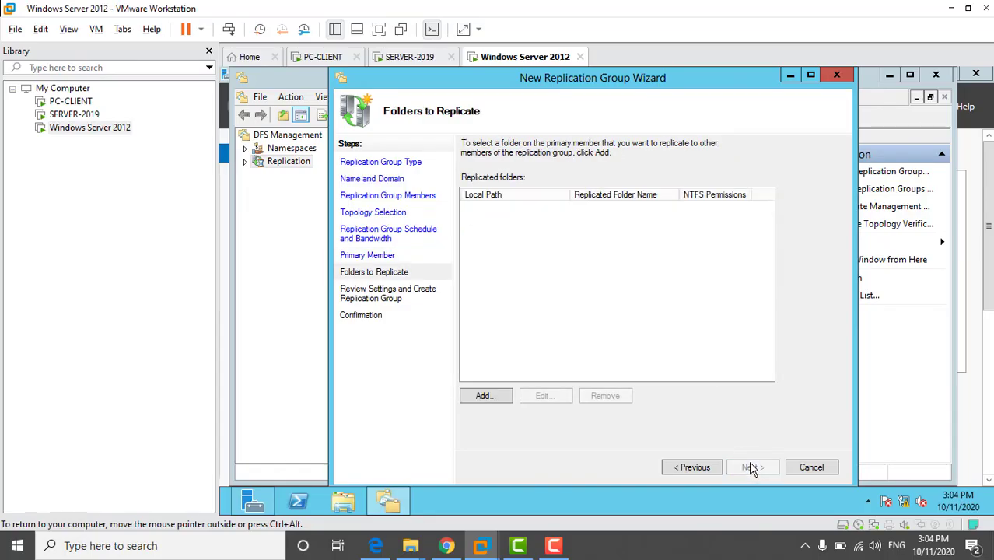
- Add C:\abidjan on SERVER-2019 as the folder to replicate, using the name based on its path
left_click(486, 398)
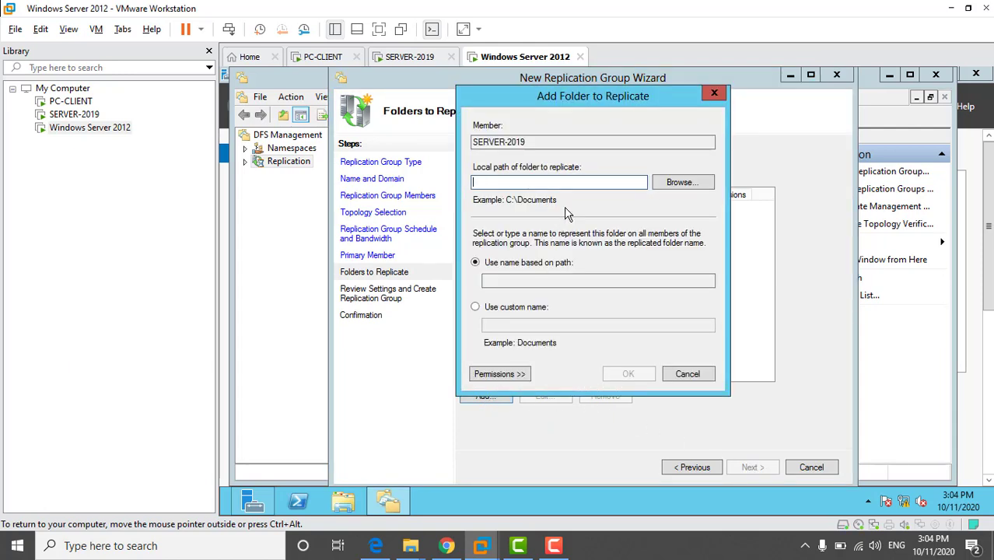
left_click(681, 182)
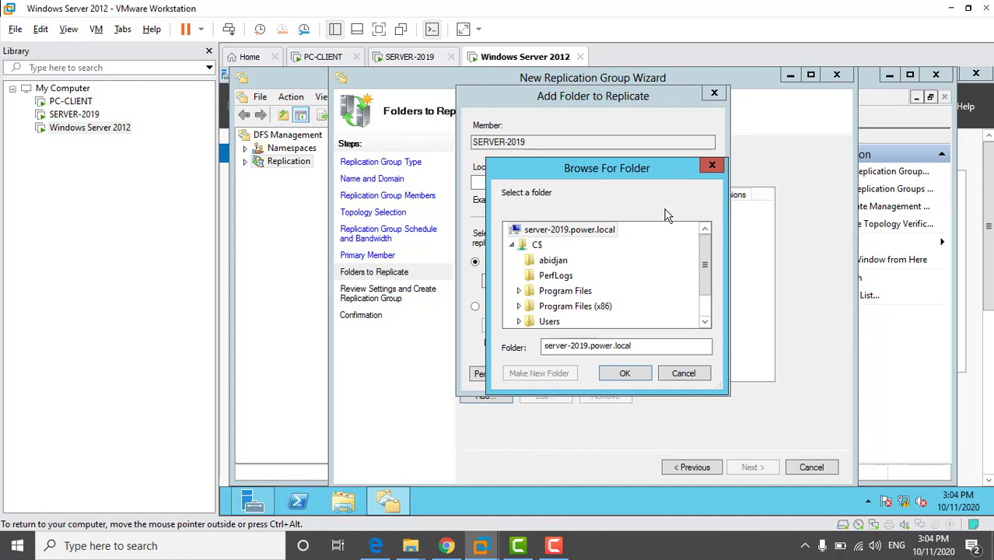
left_click(553, 261)
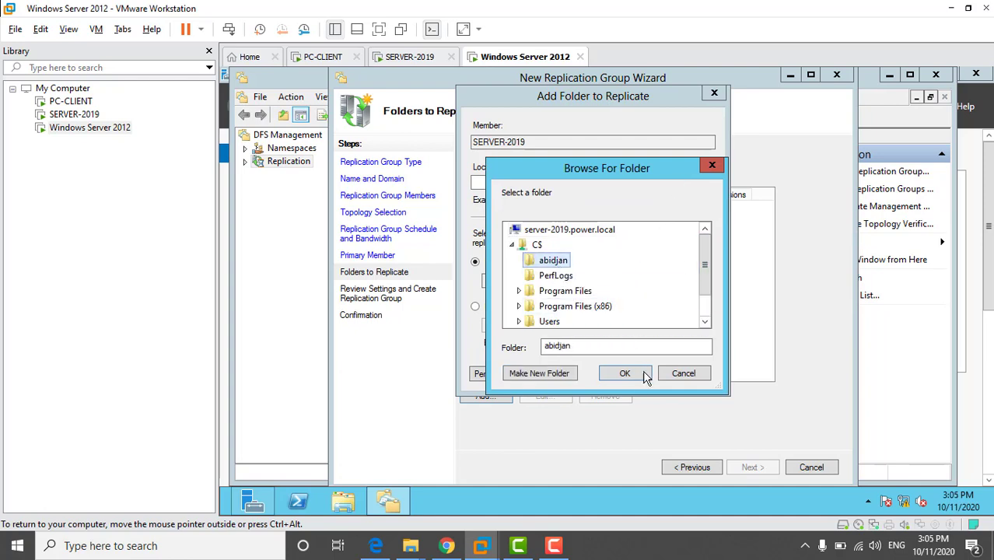
left_click(624, 373)
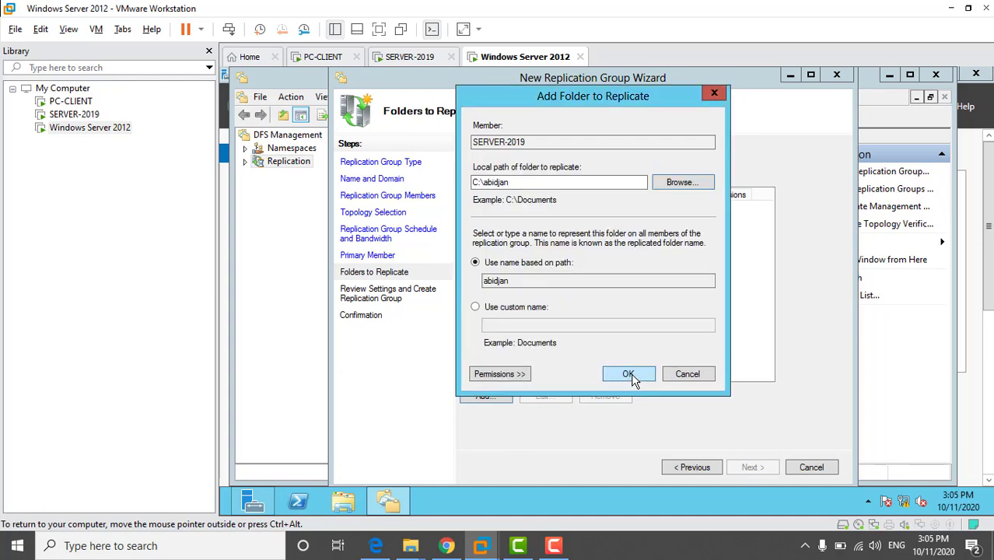
left_click(634, 376)
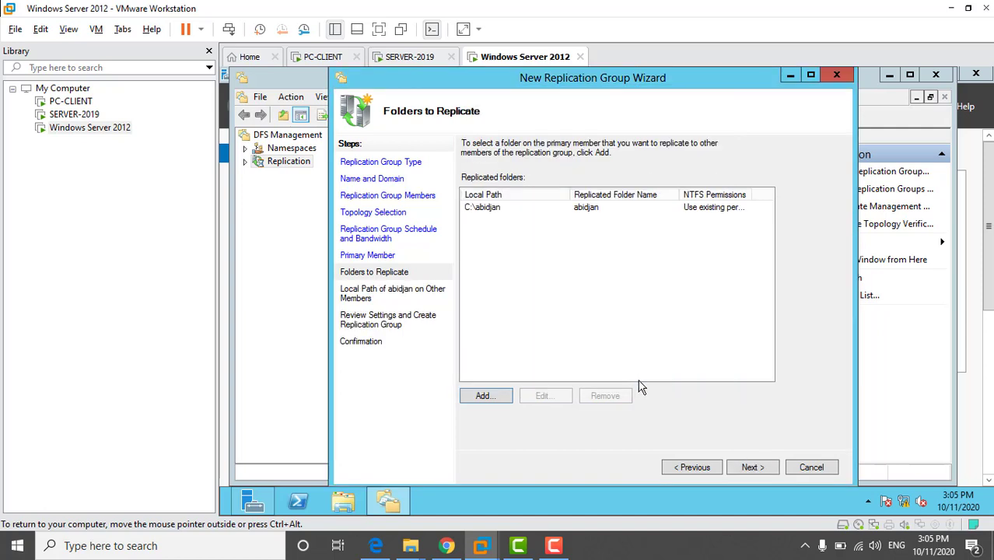
left_click(751, 467)
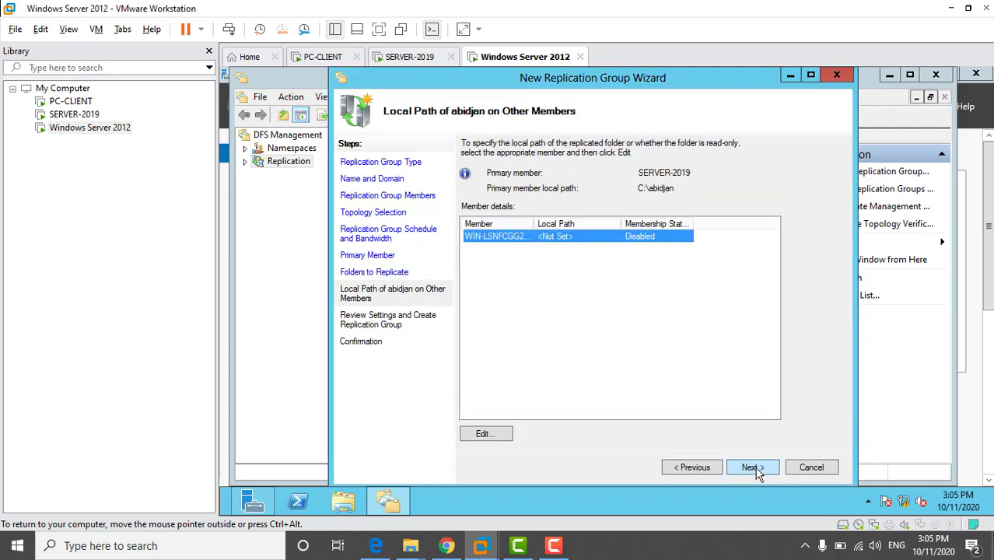
- Continue without setting a local path for abidjan on the other member and create the replication group
left_click(751, 468)
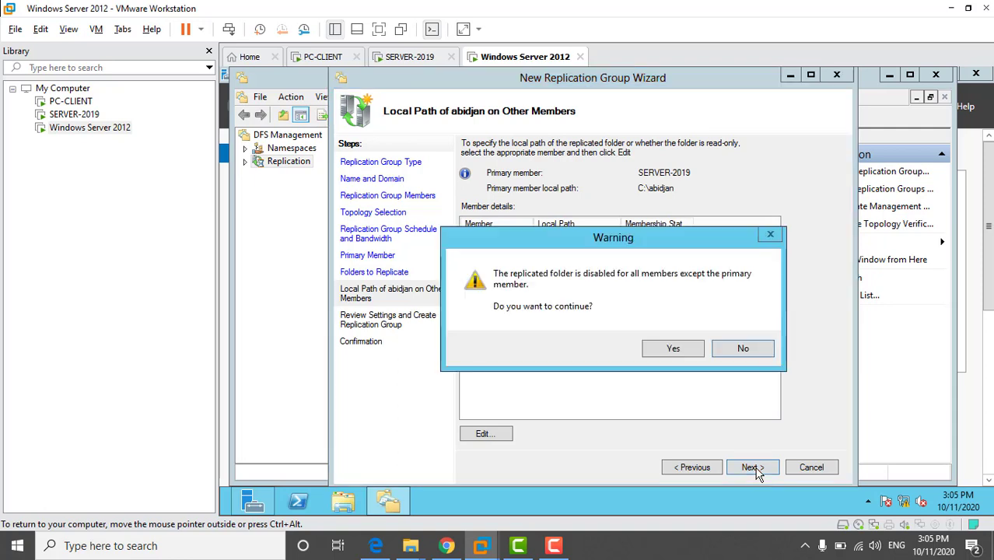
left_click(686, 352)
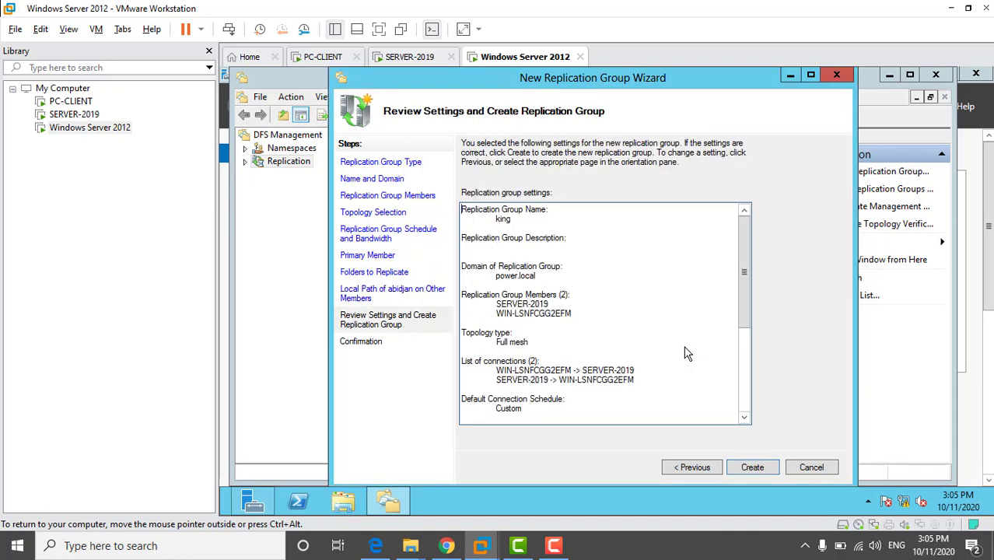
left_click(757, 468)
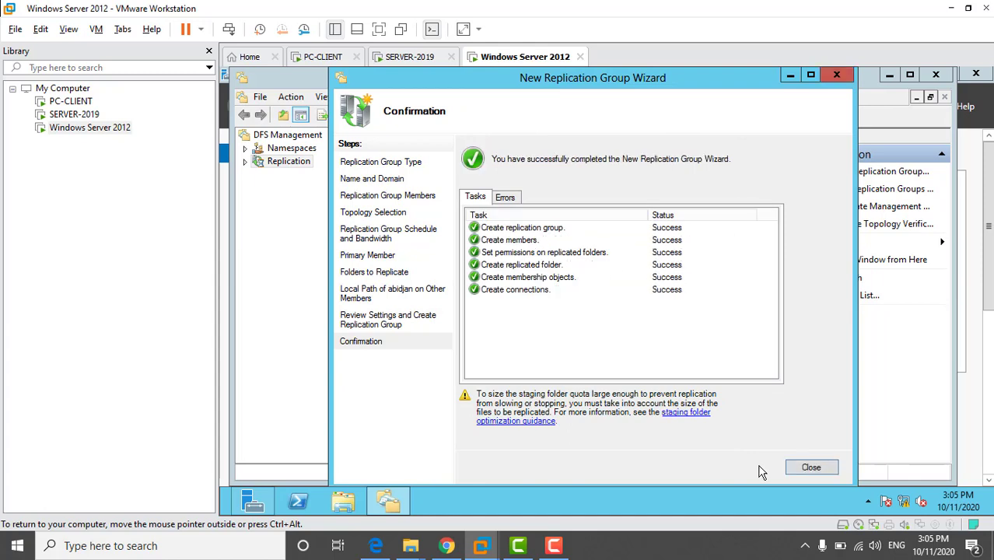
- Close the completed replication group wizard and acknowledge the replication delay notice
left_click(823, 468)
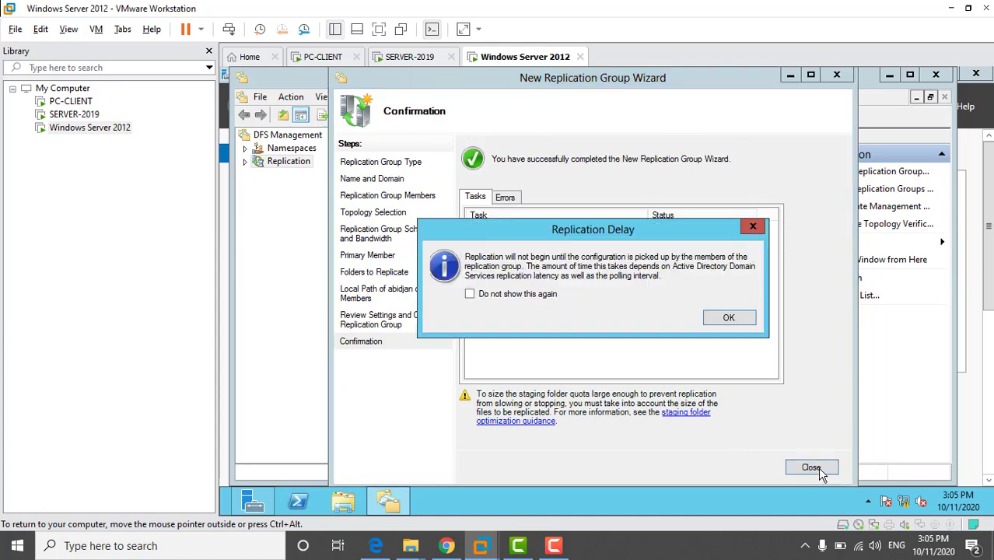
left_click(729, 320)
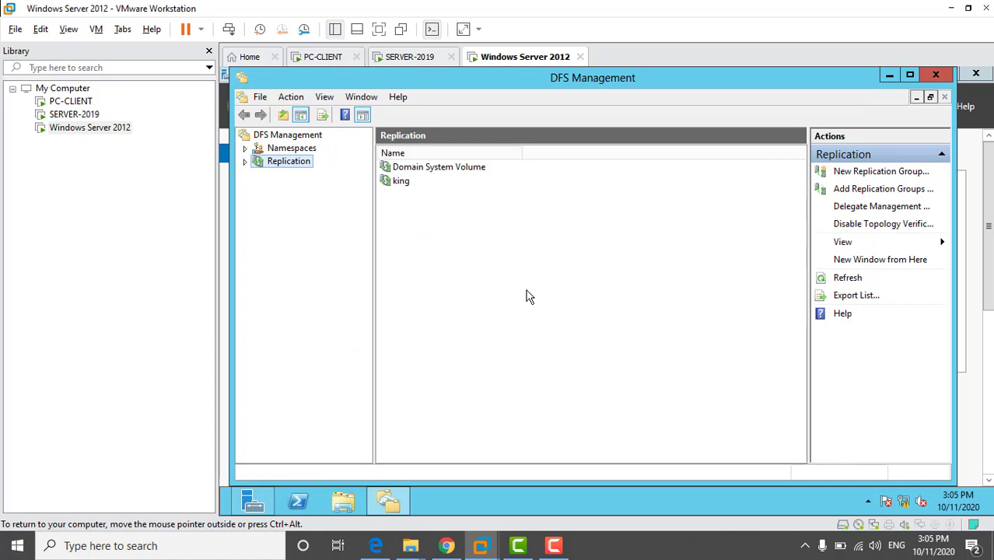
- Open the abidjan share at \\192.168.1.1 from Windows Server 2012
key("super+r")
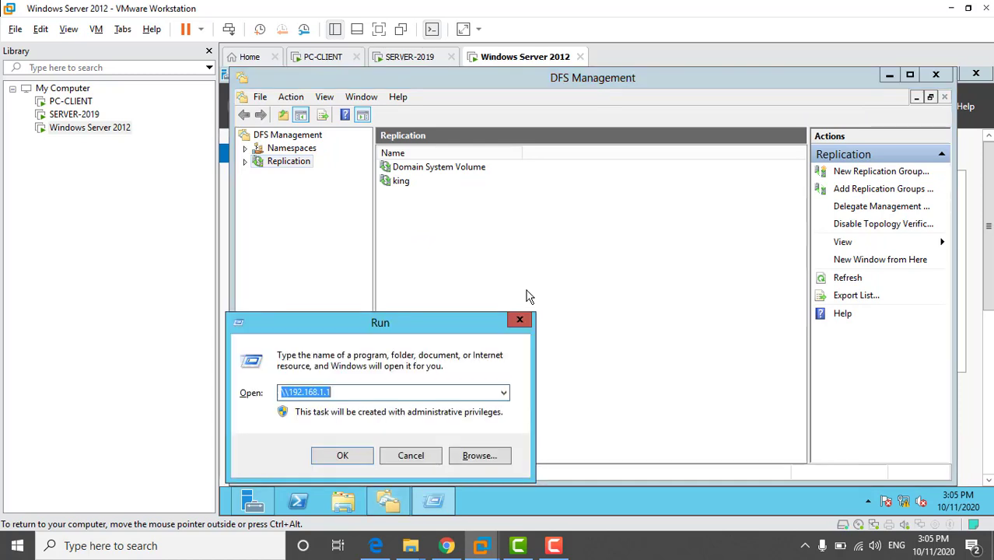
left_click(357, 392)
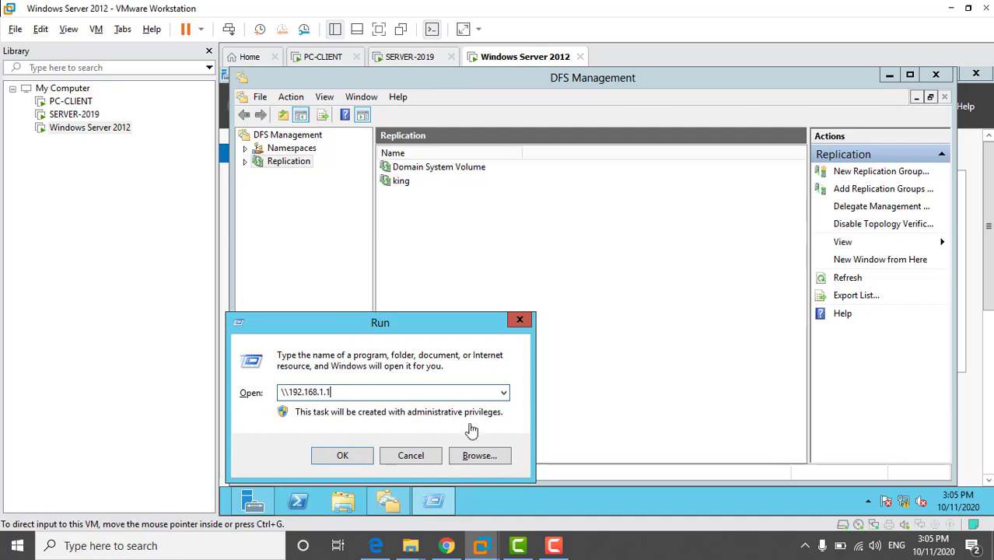
key("Return")
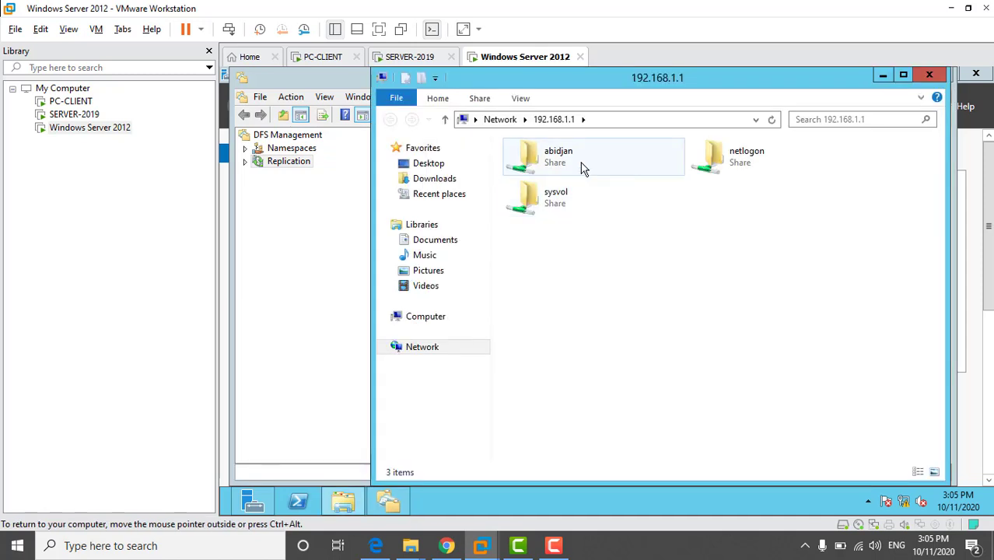
double_click(583, 169)
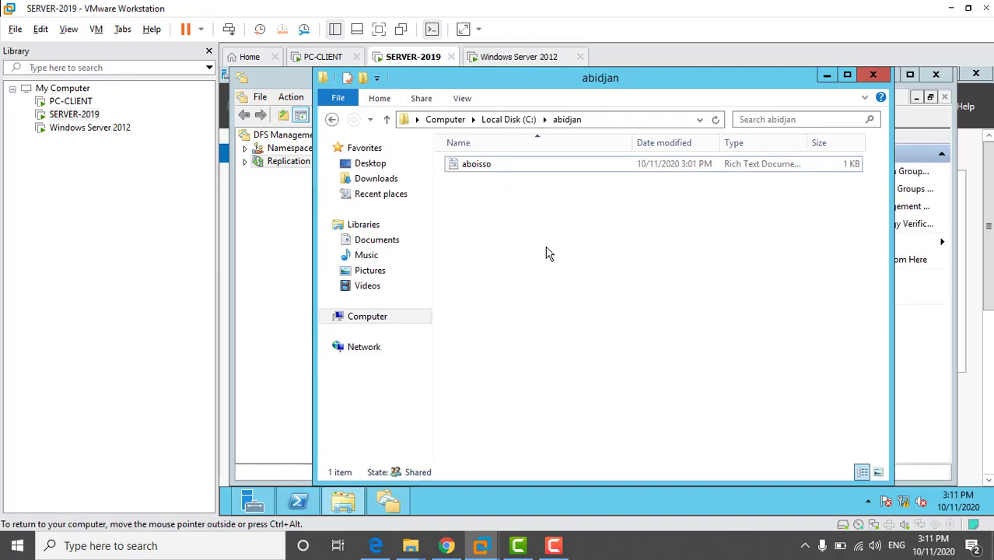
- Create a folder with the default name in C:\abidjan on SERVER-2019 and check the abidjan share from Windows Server 2012
right_click(548, 253)
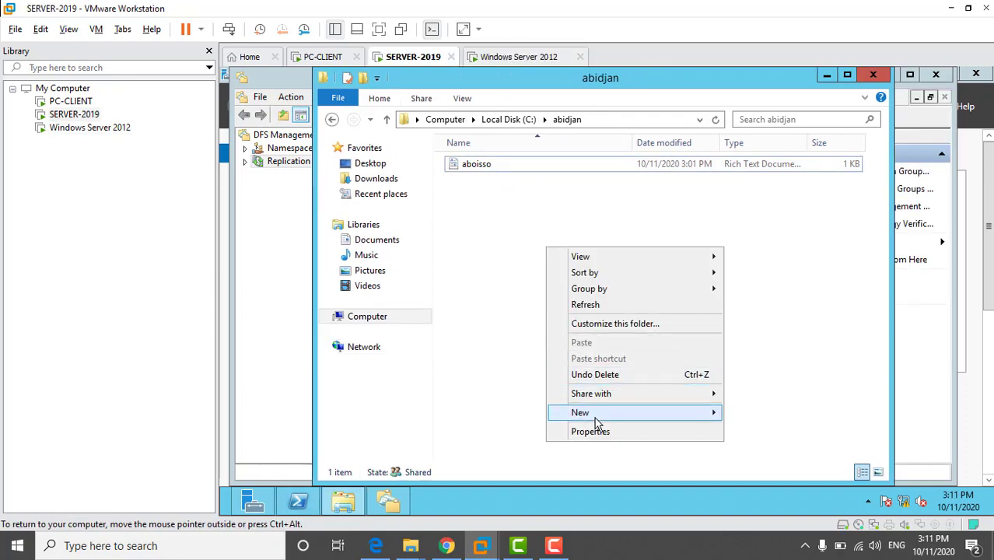
mouse_move(647, 417)
left_click(809, 312)
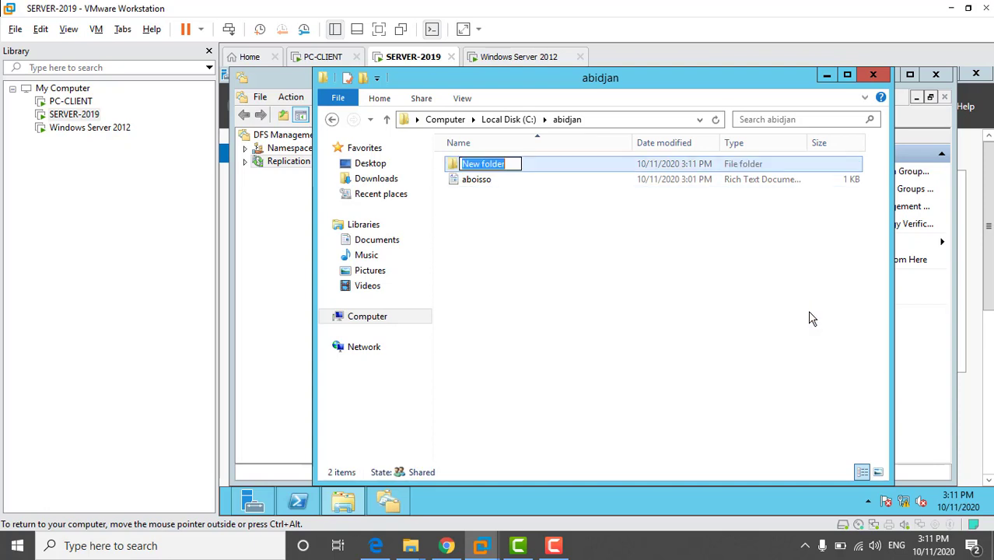
left_click(750, 309)
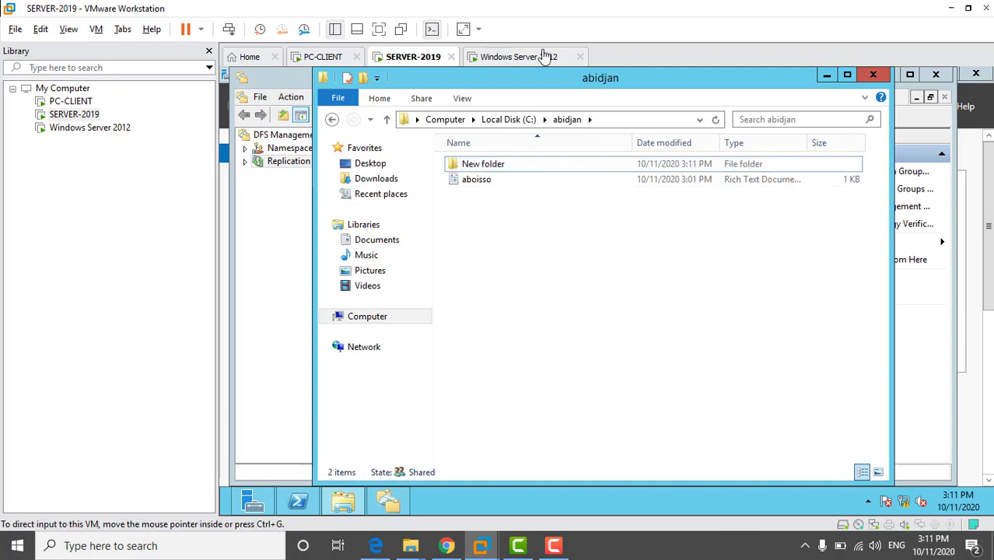
left_click(543, 57)
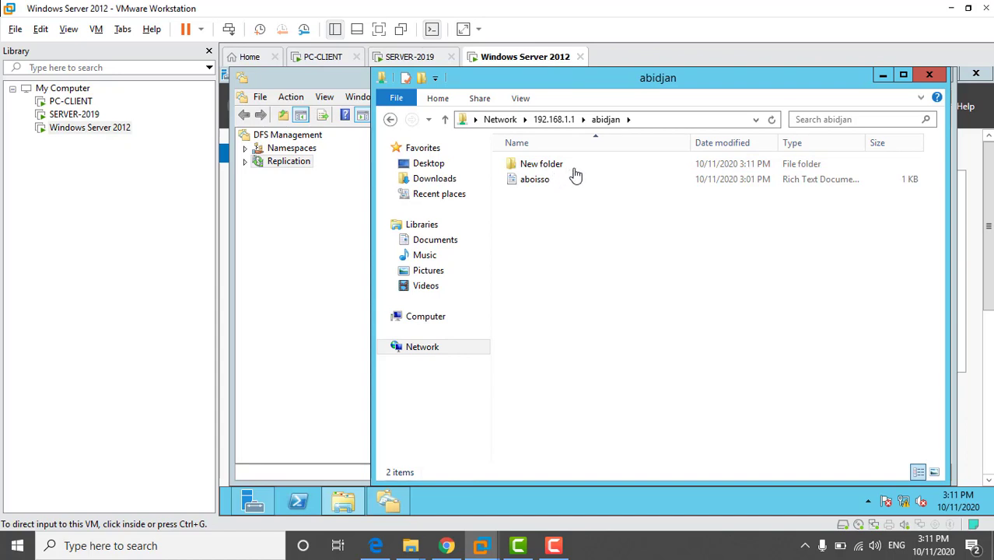
- Rename New folder in C:\abidjan on SERVER-2019 as abobo and check the share from Windows Server 2012
left_click(436, 56)
right_click(515, 163)
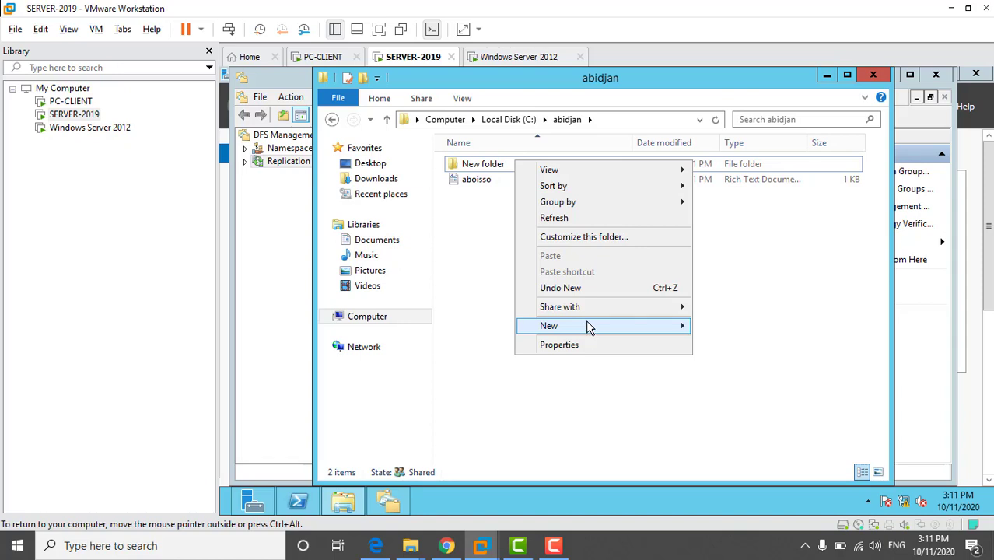
left_click(491, 166)
right_click(491, 165)
left_click(532, 363)
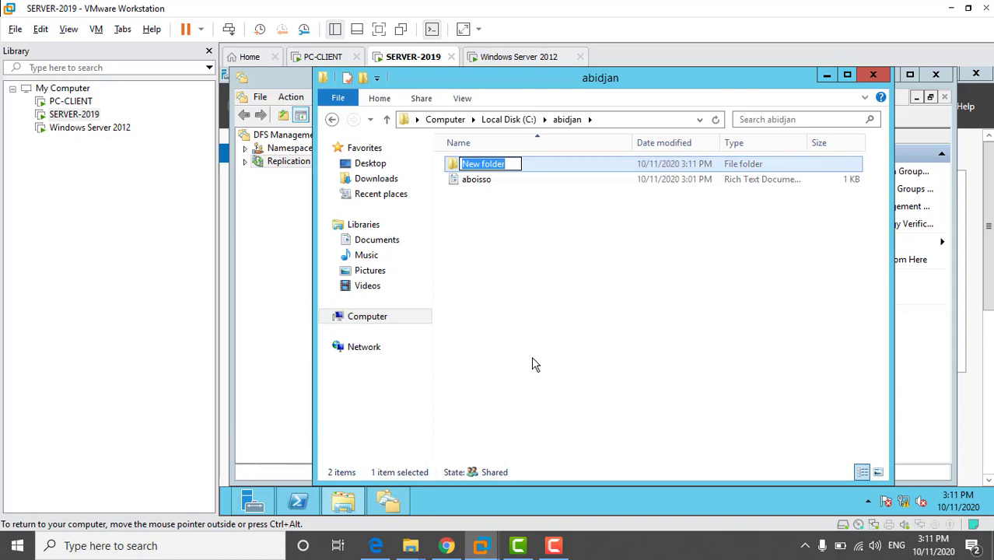
type("ab")
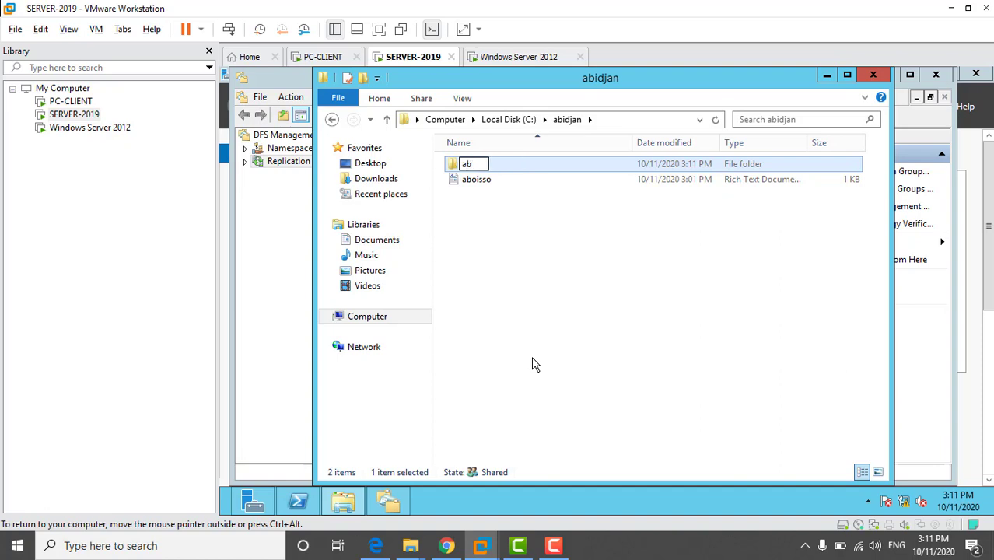
type("obo")
left_click(548, 340)
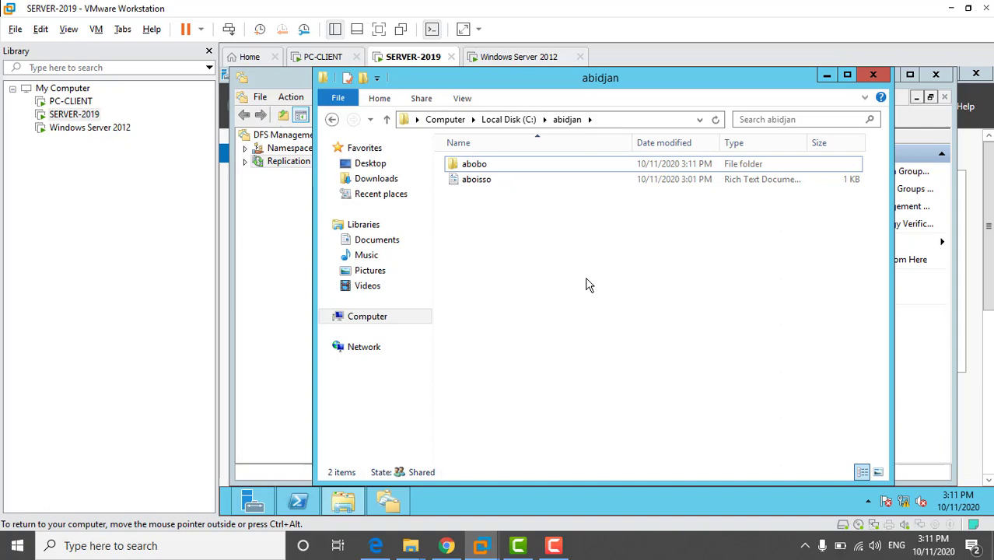
left_click(525, 56)
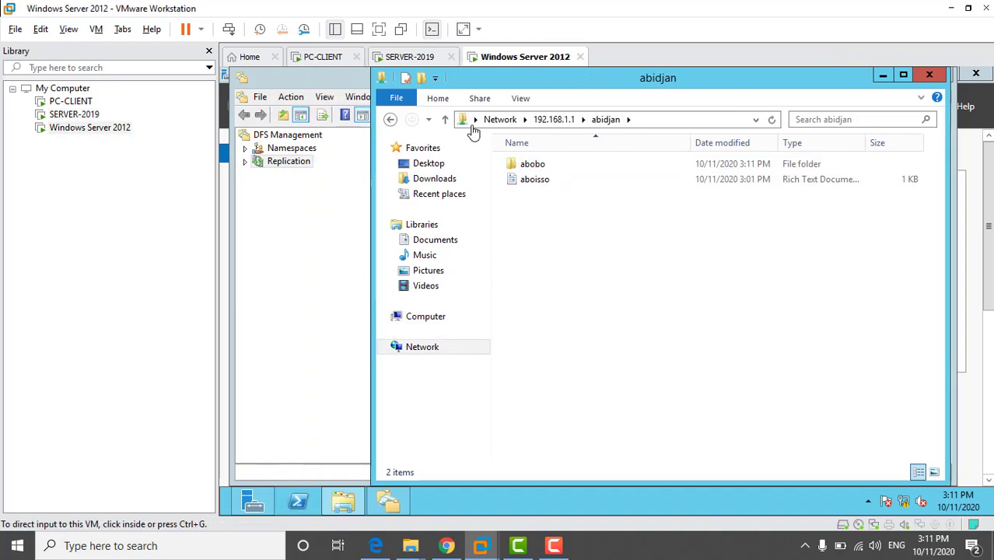
- Rename the abobo folder on SERVER-2019 as yop and check the share from Windows Server 2012
left_click(401, 58)
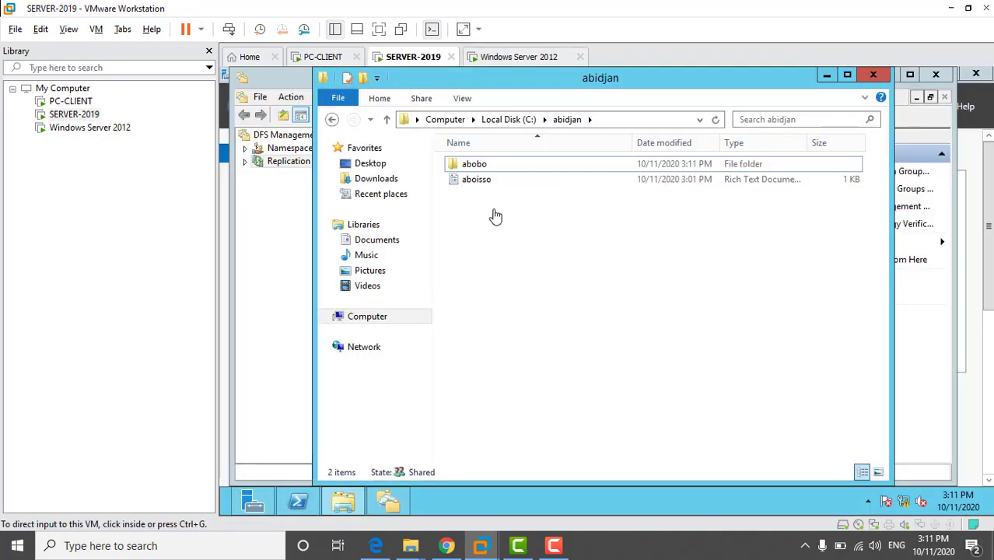
left_click(505, 168)
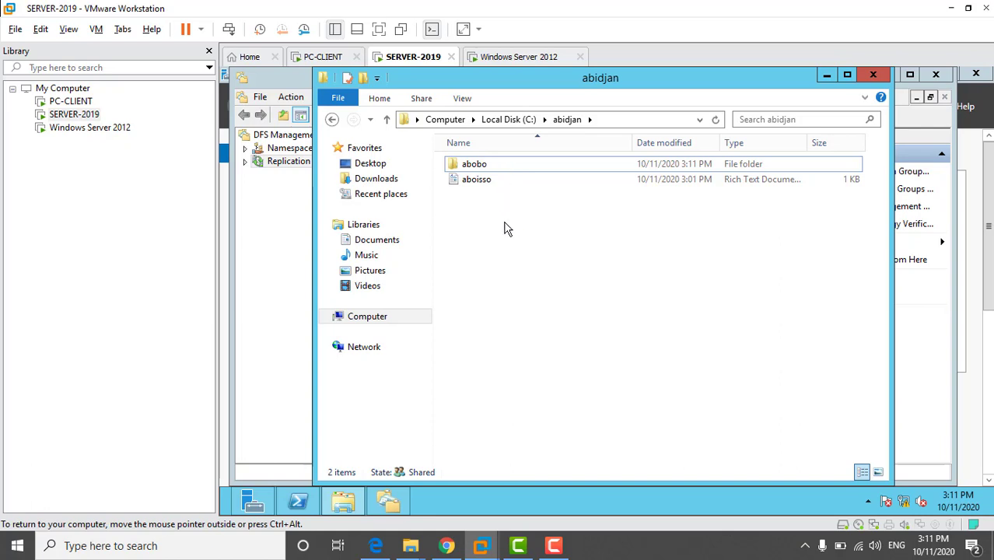
right_click(519, 164)
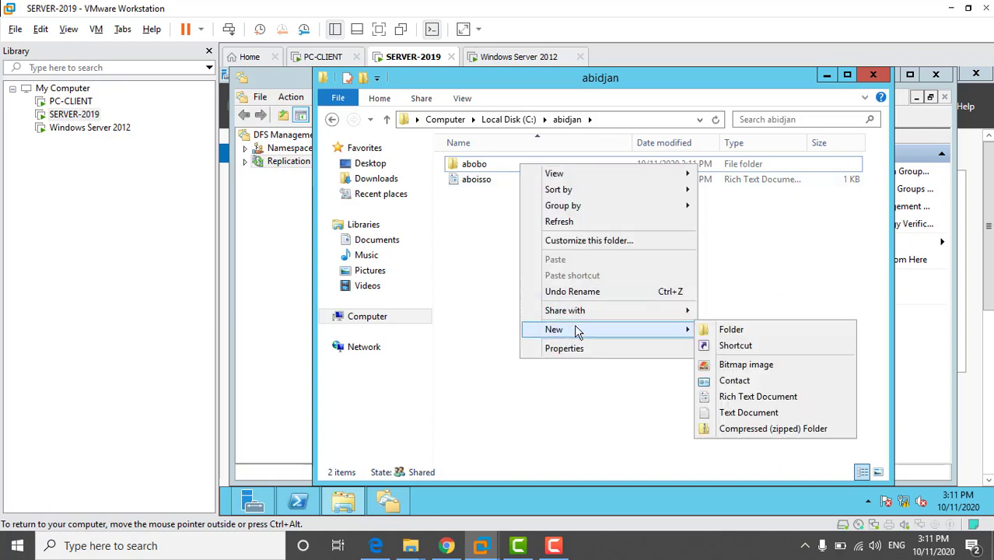
left_click(484, 168)
right_click(484, 168)
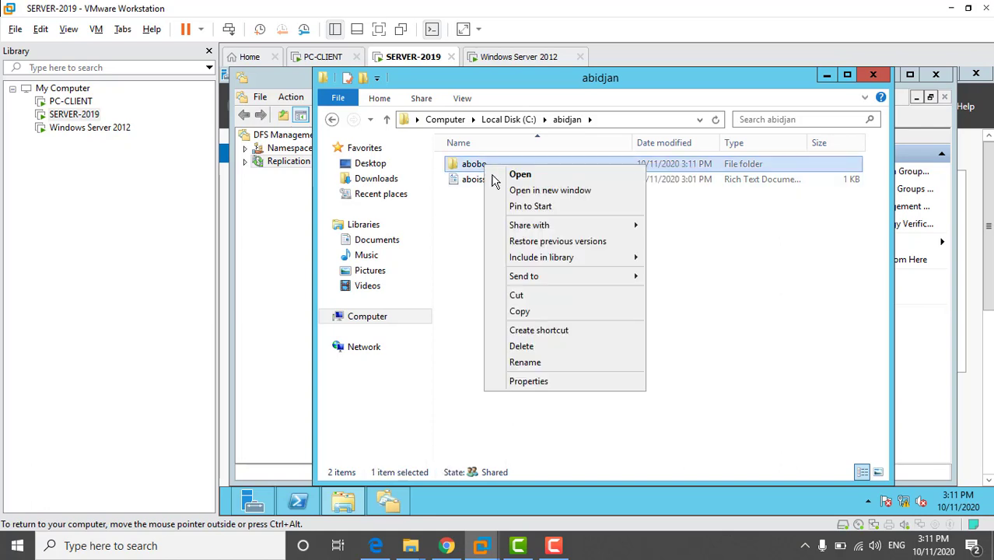
left_click(555, 361)
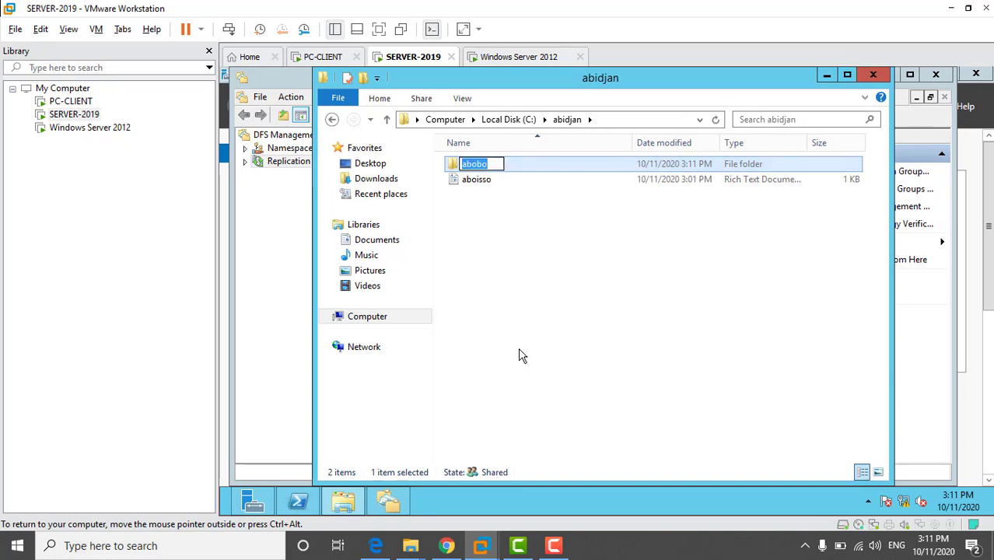
type("y")
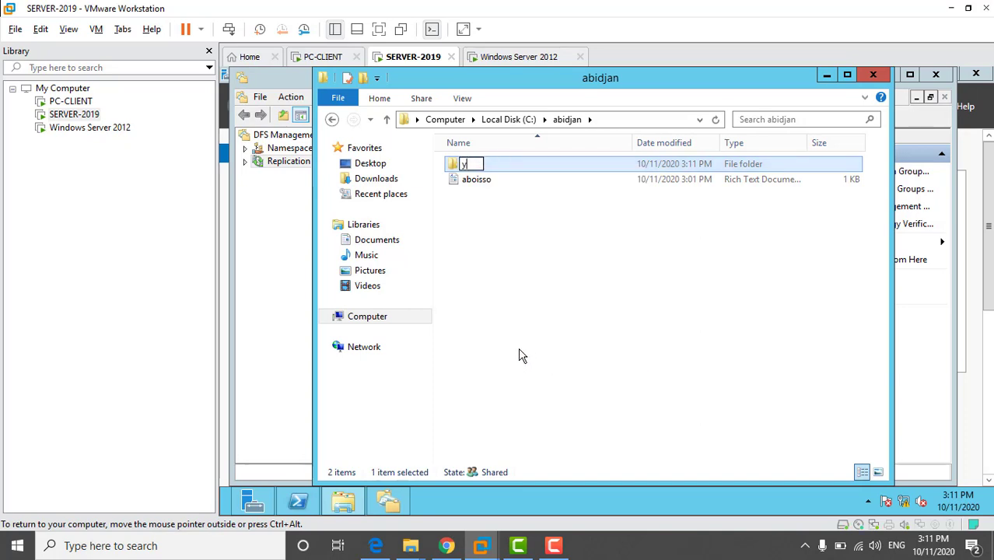
type("op")
key("Return")
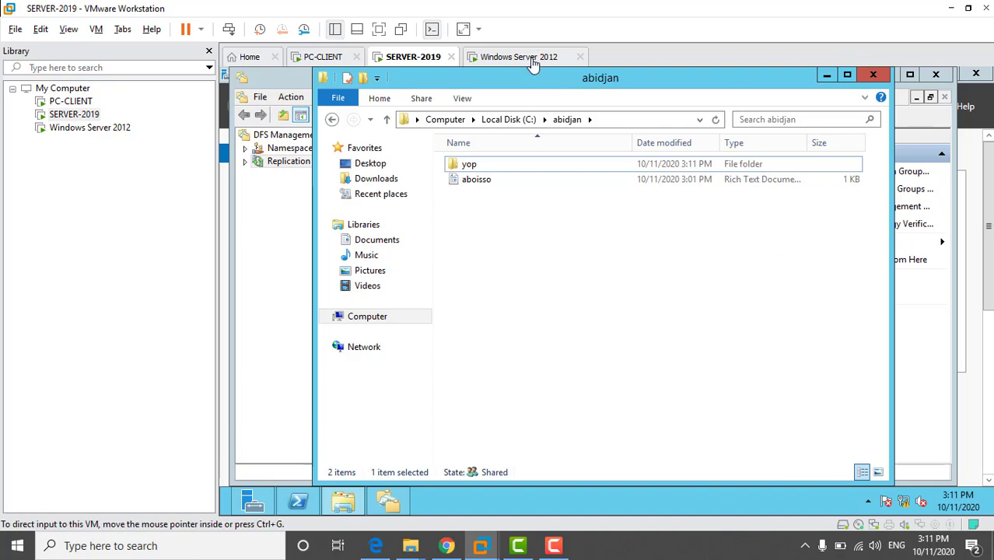
left_click(533, 62)
- Create a folder named adjame in C:\abidjan on SERVER-2019 and check the share from Windows Server 2012
left_click(426, 56)
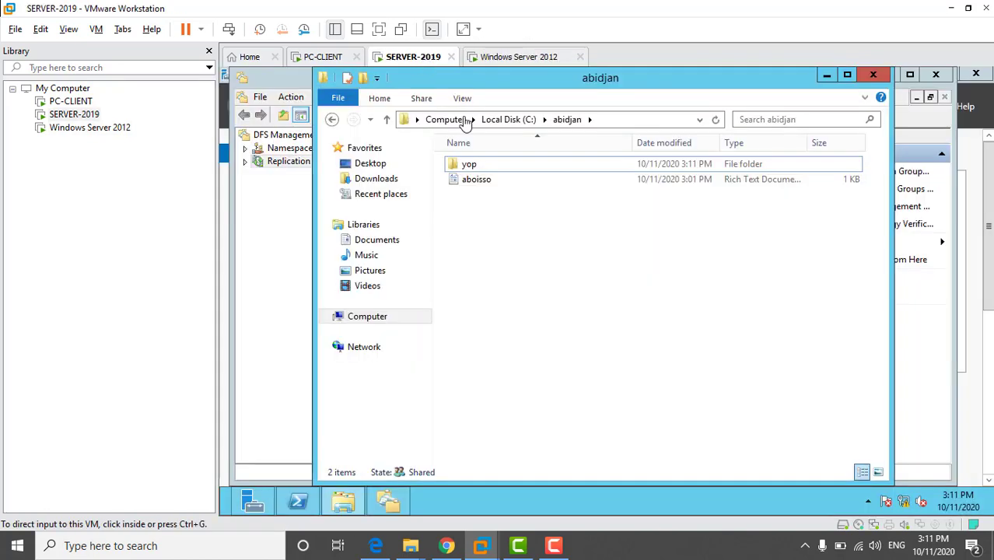
right_click(471, 242)
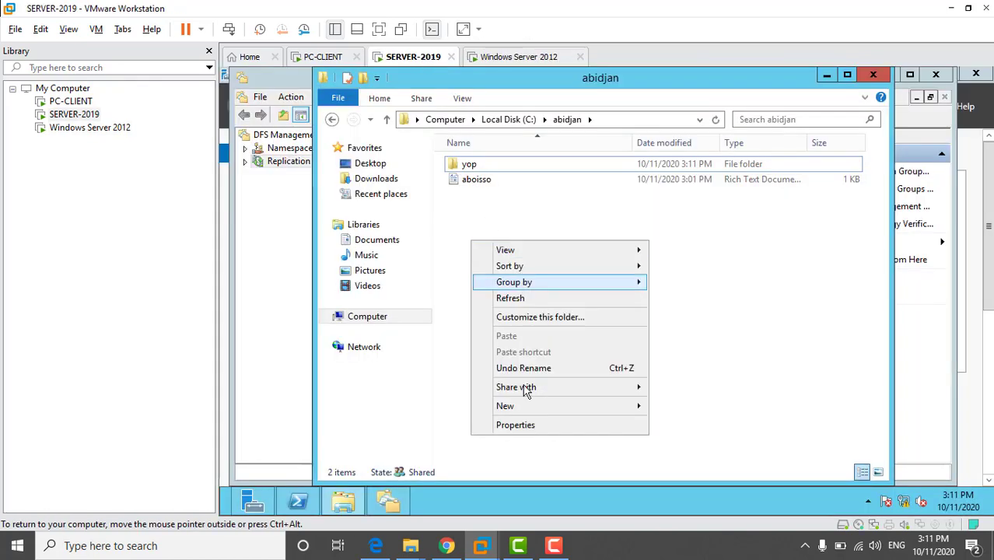
mouse_move(538, 409)
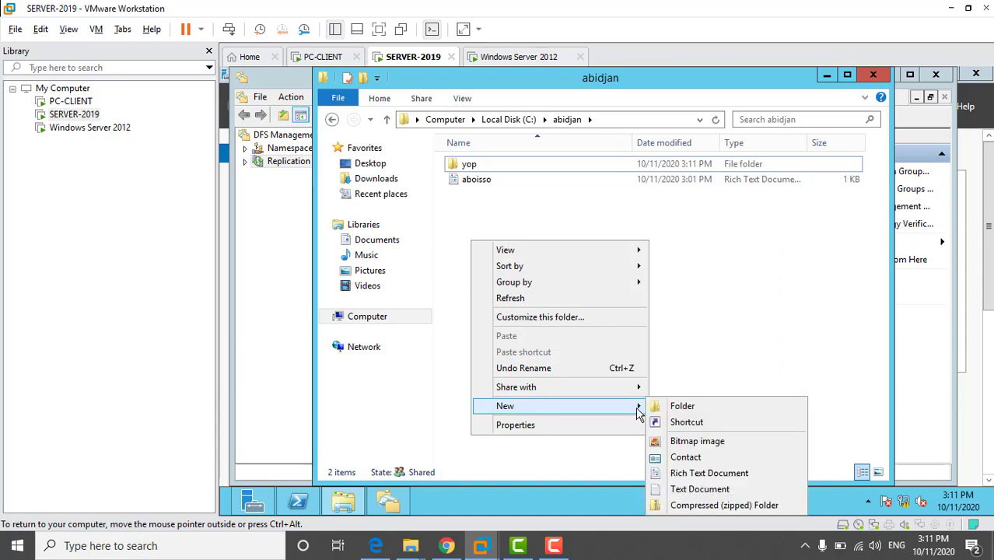
left_click(701, 409)
type("a")
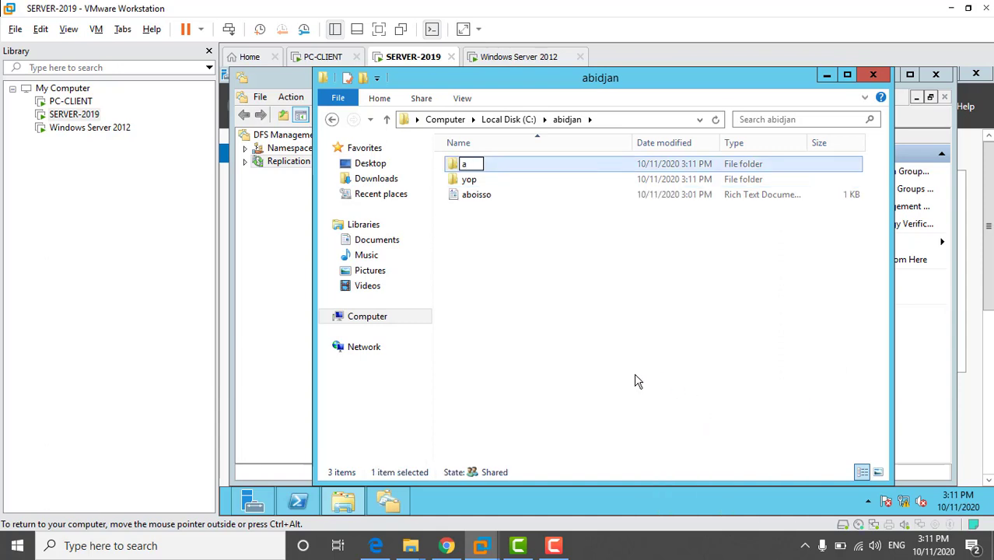
type("djame")
left_click(666, 337)
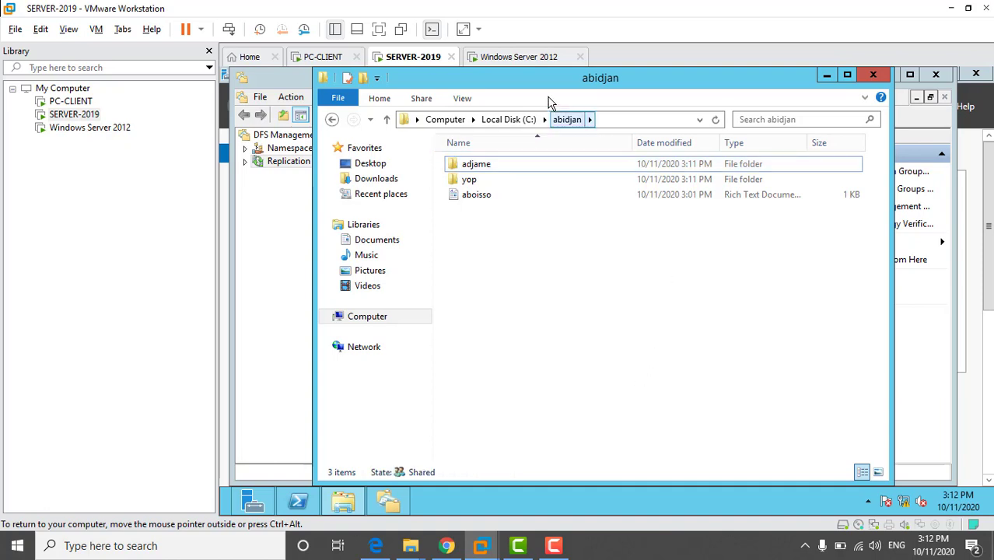
left_click(517, 56)
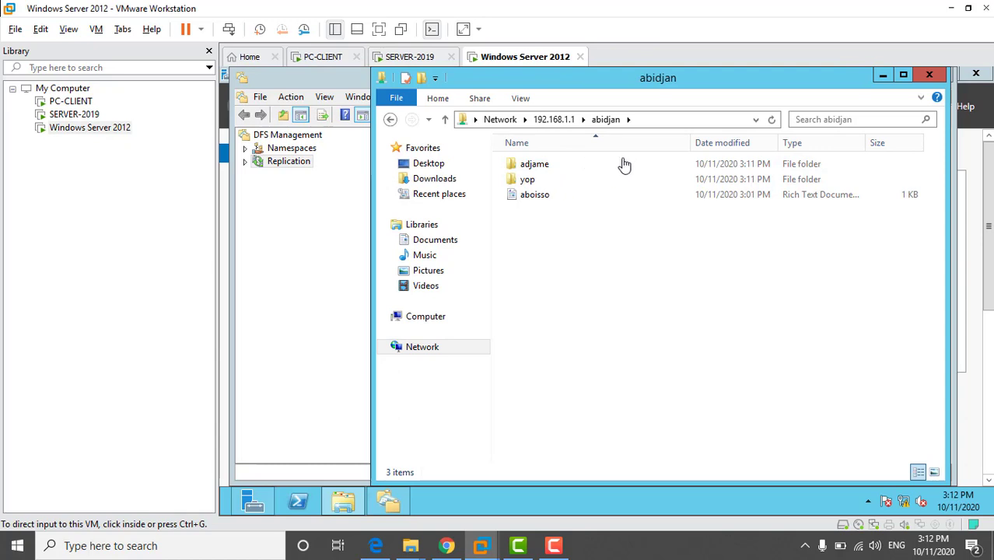